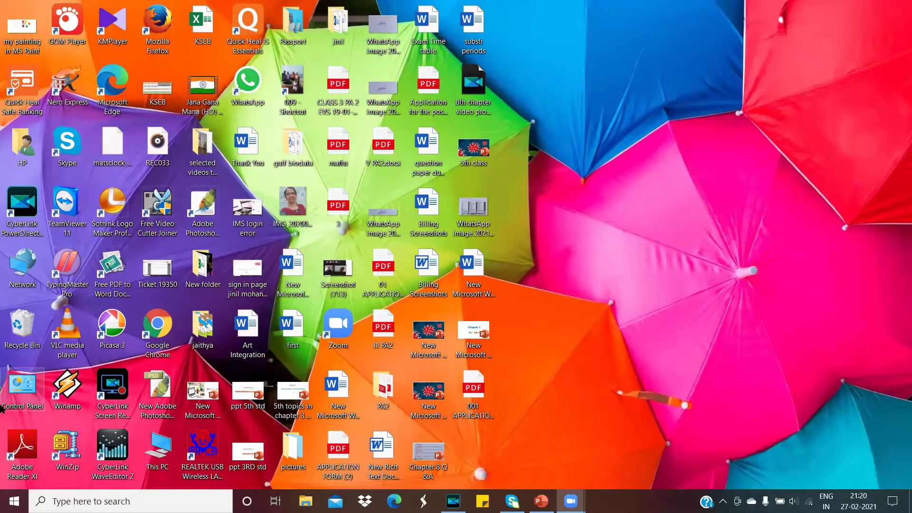
Open the Windows Start menu from the taskbar's Start button
{"action": "left_click", "coordinate": [14, 501]}
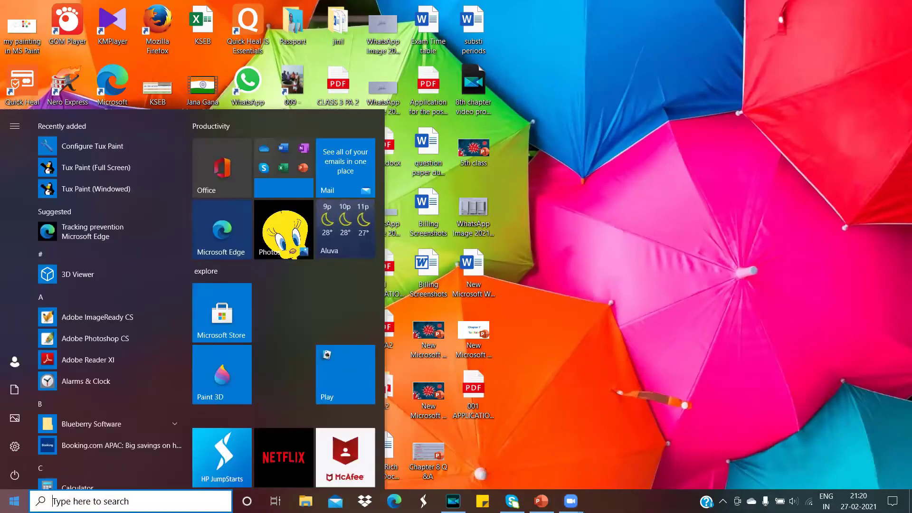
Launch Tux Paint (Windowed) from the Start menu's Recently added list
{"action": "left_click", "coordinate": [91, 189]}
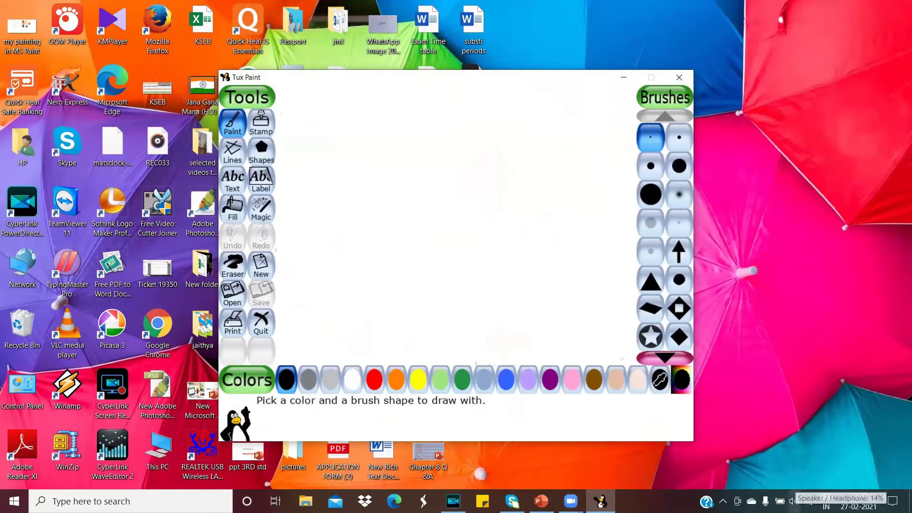
{"action": "left_click", "coordinate": [793, 501]}
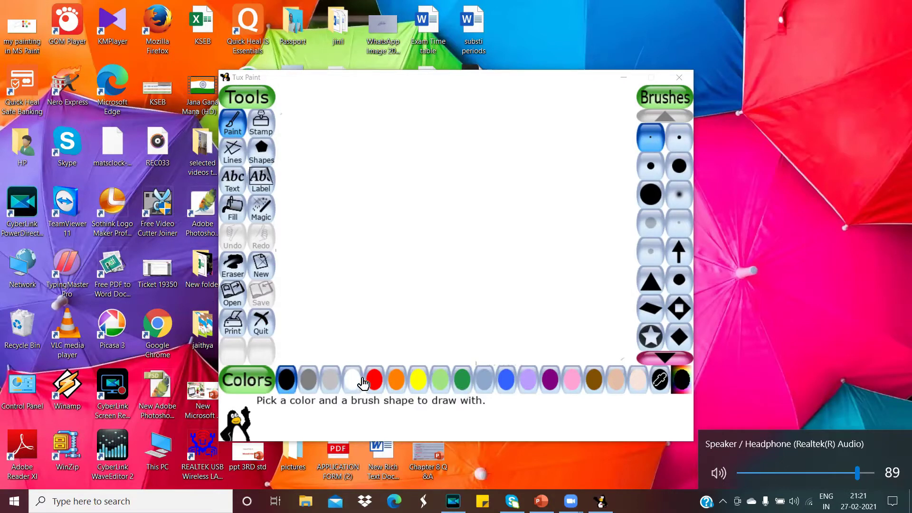
Try the blue and yellow swatches and the Stamp tool, ending on the Paint tool with blue
{"action": "left_click", "coordinate": [506, 382]}
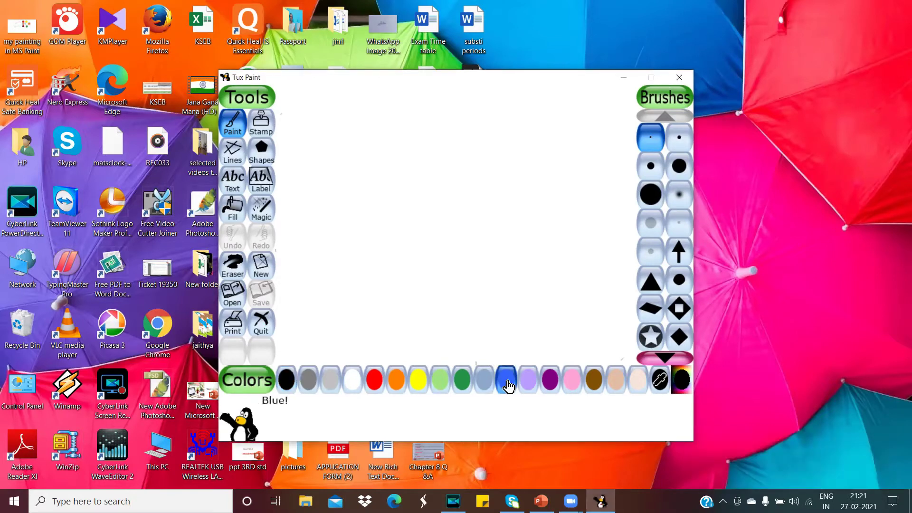
{"action": "left_click", "coordinate": [418, 380]}
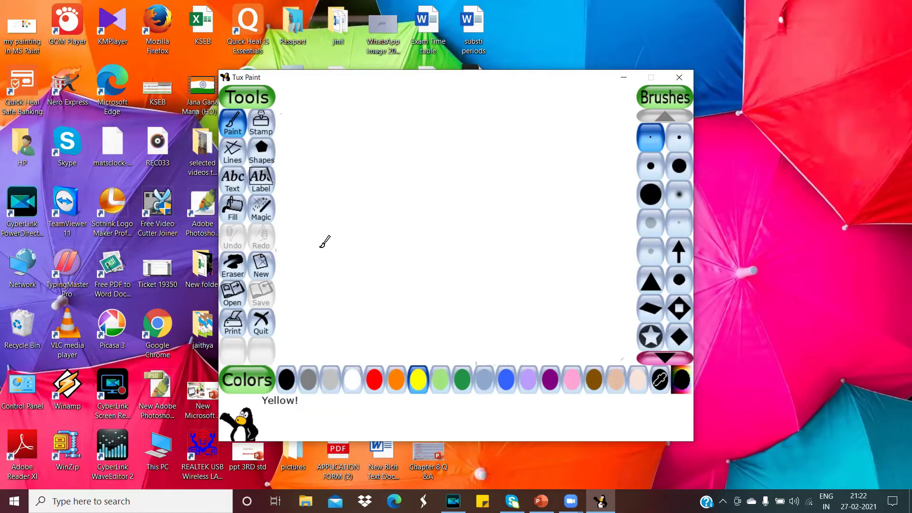
{"action": "left_click", "coordinate": [261, 122]}
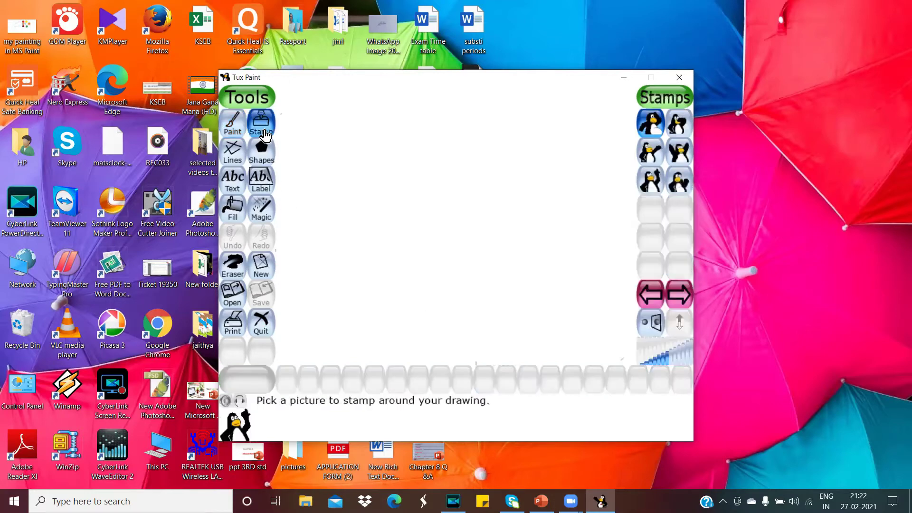
{"action": "left_click", "coordinate": [234, 124]}
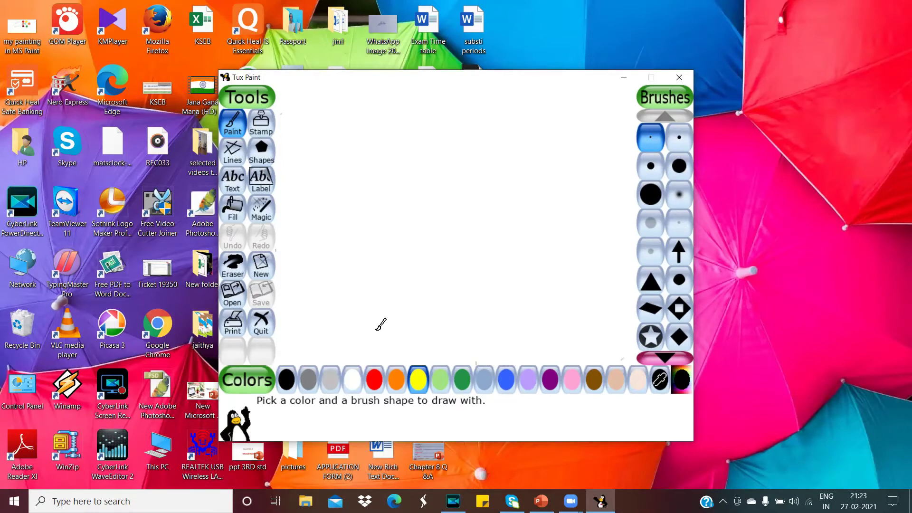
{"action": "left_click", "coordinate": [506, 388]}
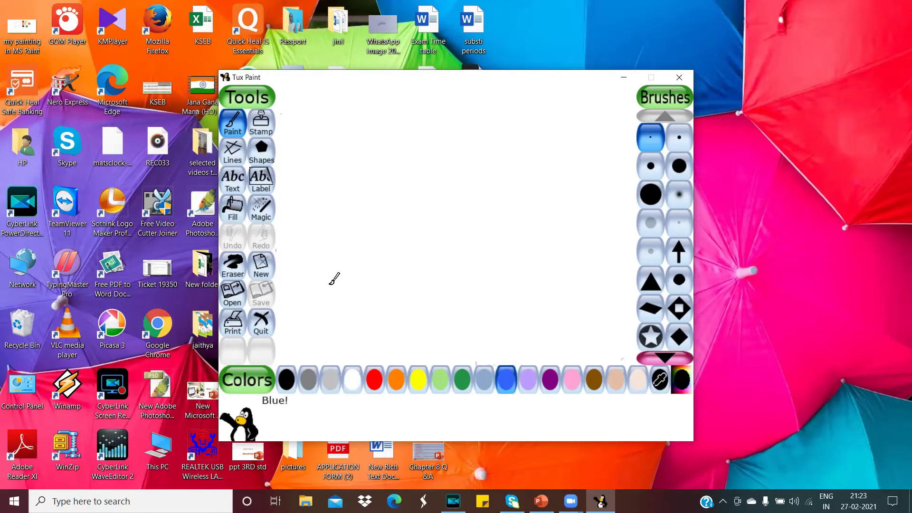
Paint a thin blue freehand outline, then thick blue strokes with the soft fuzzy brush
{"action": "mouse_move", "coordinate": [330, 284]}
{"action": "left_mouse_down"}
{"action": "mouse_move", "coordinate": [325, 259]}
{"action": "mouse_move", "coordinate": [350, 200]}
{"action": "mouse_move", "coordinate": [389, 245]}
{"action": "mouse_move", "coordinate": [436, 134]}
{"action": "mouse_move", "coordinate": [468, 185]}
{"action": "mouse_move", "coordinate": [537, 110]}
{"action": "mouse_move", "coordinate": [571, 212]}
{"action": "mouse_move", "coordinate": [562, 283]}
{"action": "mouse_move", "coordinate": [434, 295]}
{"action": "mouse_move", "coordinate": [562, 321]}
{"action": "mouse_move", "coordinate": [420, 326]}
{"action": "left_mouse_up"}
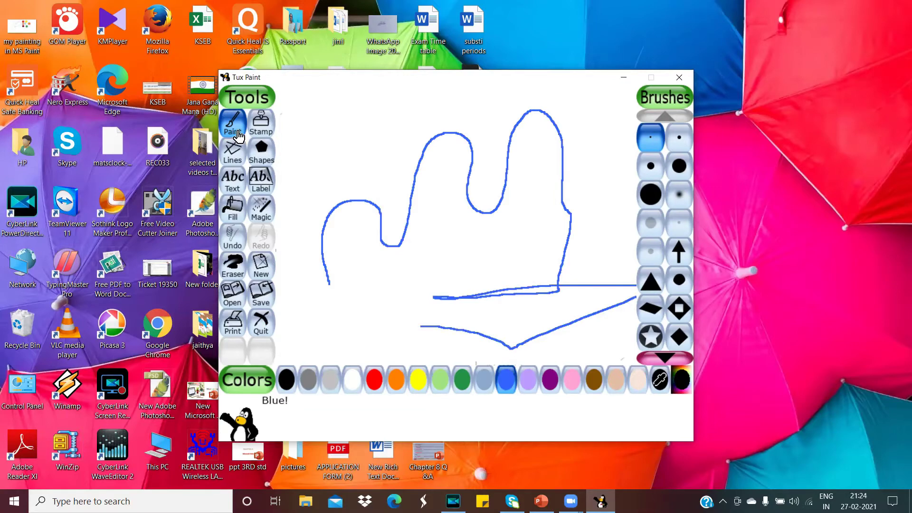
{"action": "left_click", "coordinate": [679, 195]}
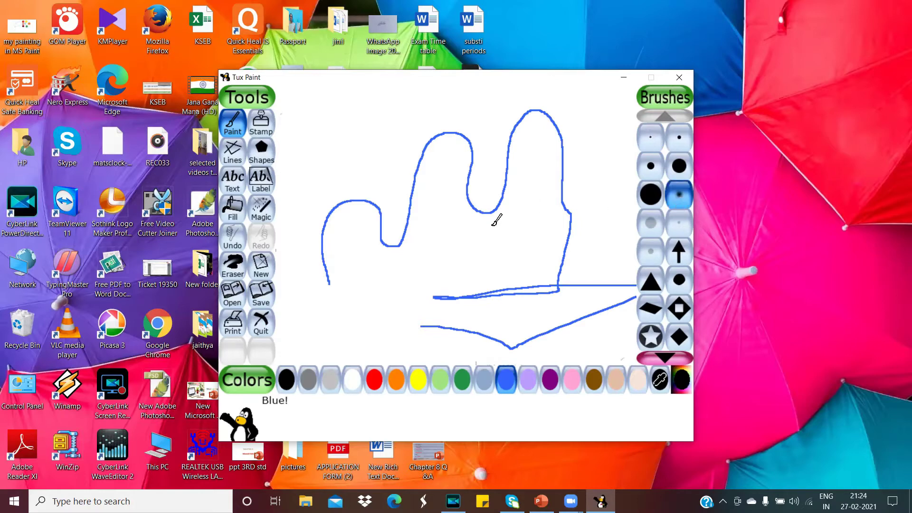
{"action": "mouse_move", "coordinate": [406, 264]}
{"action": "left_mouse_down"}
{"action": "mouse_move", "coordinate": [489, 258]}
{"action": "mouse_move", "coordinate": [521, 226]}
{"action": "mouse_move", "coordinate": [594, 227]}
{"action": "mouse_move", "coordinate": [605, 160]}
{"action": "mouse_move", "coordinate": [532, 119]}
{"action": "mouse_move", "coordinate": [347, 123]}
{"action": "mouse_move", "coordinate": [342, 177]}
{"action": "mouse_move", "coordinate": [301, 224]}
{"action": "mouse_move", "coordinate": [484, 178]}
{"action": "mouse_move", "coordinate": [483, 166]}
{"action": "mouse_move", "coordinate": [334, 183]}
{"action": "mouse_move", "coordinate": [283, 270]}
{"action": "mouse_move", "coordinate": [345, 284]}
{"action": "mouse_move", "coordinate": [499, 224]}
{"action": "left_mouse_up"}
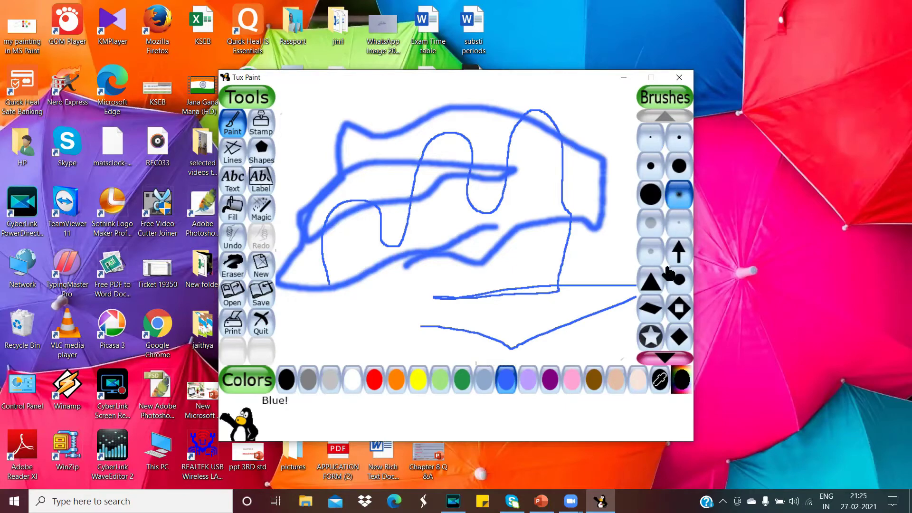
Paint two trails of blue footprints across the lower canvas with the footprints brush
{"action": "left_click", "coordinate": [666, 355]}
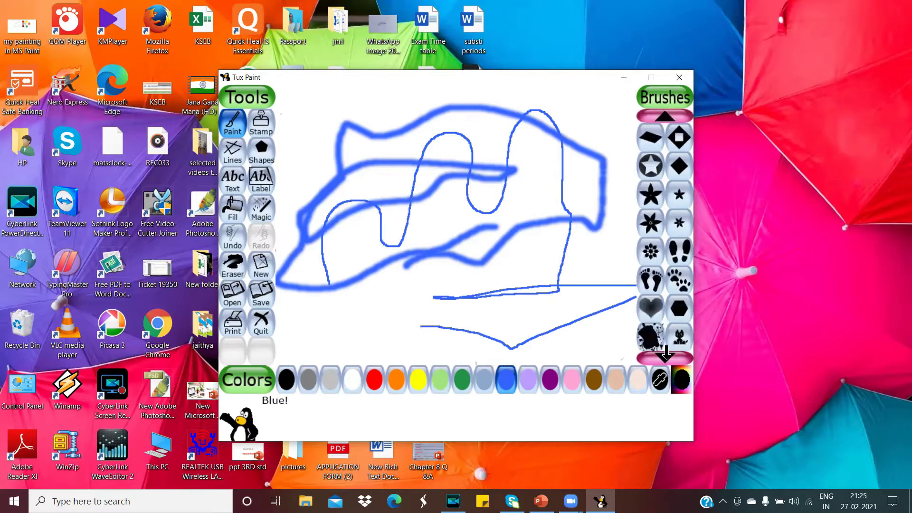
{"action": "left_click", "coordinate": [666, 356]}
{"action": "left_click", "coordinate": [650, 251]}
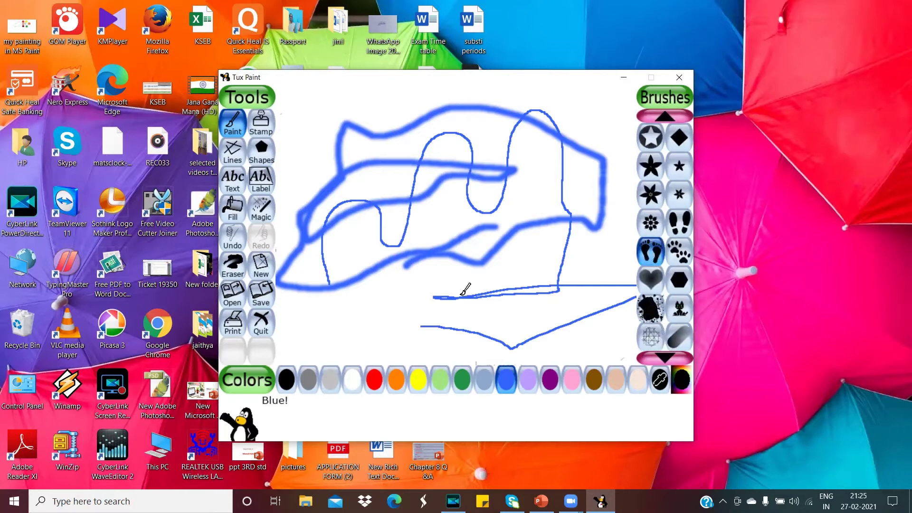
{"action": "mouse_move", "coordinate": [367, 351]}
{"action": "left_mouse_down"}
{"action": "mouse_move", "coordinate": [406, 309]}
{"action": "mouse_move", "coordinate": [558, 266]}
{"action": "left_mouse_up"}
{"action": "mouse_move", "coordinate": [502, 304]}
{"action": "left_mouse_down"}
{"action": "mouse_move", "coordinate": [561, 300]}
{"action": "mouse_move", "coordinate": [591, 237]}
{"action": "left_mouse_up"}
Add a paw-print trail, a dense cat-brush diagonal stroke and two blue stars on the right
{"action": "left_click", "coordinate": [684, 259]}
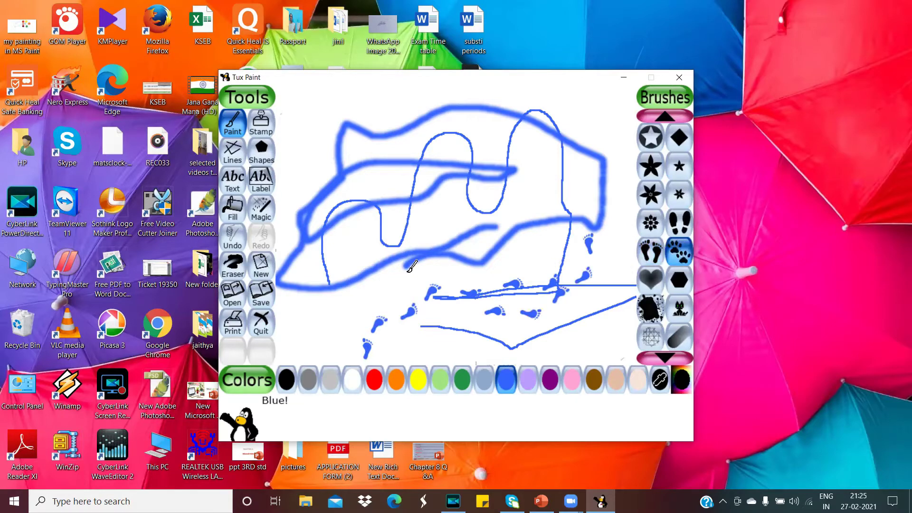
{"action": "mouse_move", "coordinate": [384, 288]}
{"action": "left_mouse_down"}
{"action": "mouse_move", "coordinate": [544, 142]}
{"action": "mouse_move", "coordinate": [570, 136]}
{"action": "left_mouse_up"}
{"action": "left_click", "coordinate": [679, 316]}
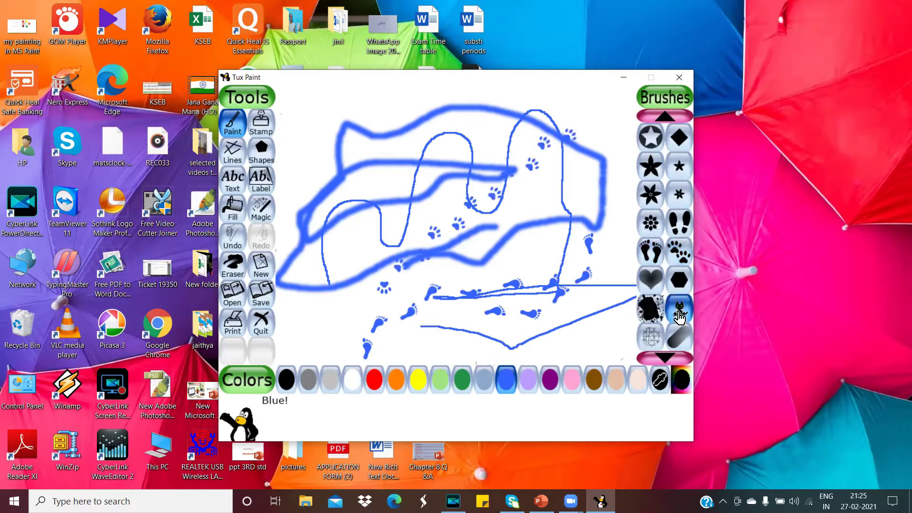
{"action": "left_click_drag", "start_coordinate": [525, 338], "coordinate": [631, 191]}
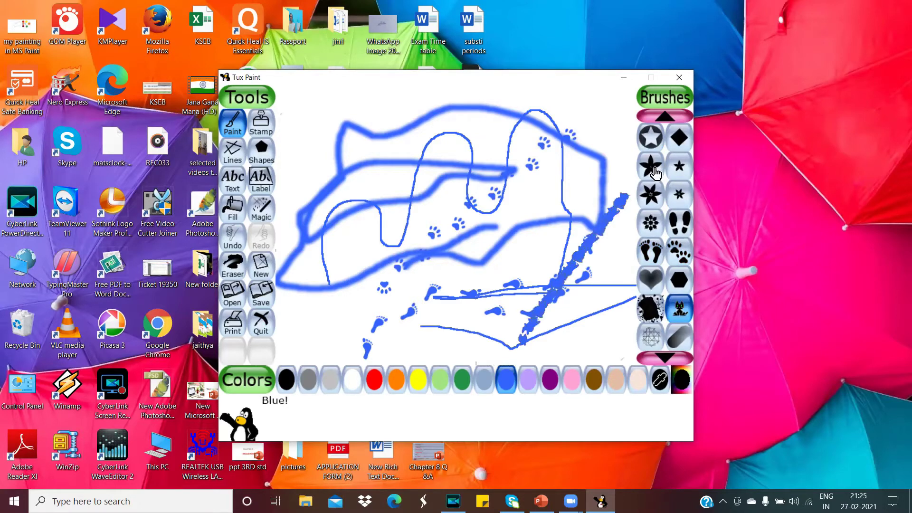
{"action": "left_click", "coordinate": [651, 166]}
{"action": "left_click", "coordinate": [574, 182]}
{"action": "left_click", "coordinate": [651, 194]}
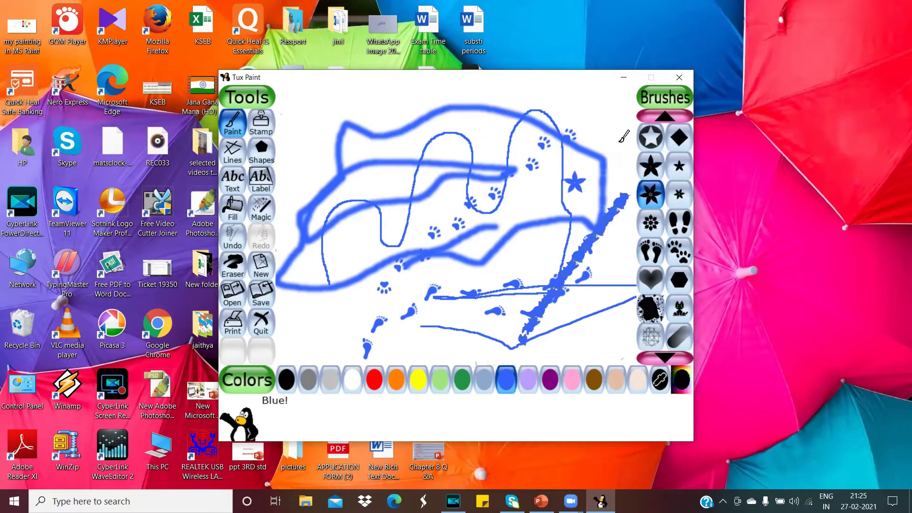
{"action": "left_click", "coordinate": [608, 123]}
Paint rows of grey animal marks along the top with the teddy-bear brush
{"action": "left_click", "coordinate": [670, 355]}
{"action": "left_click", "coordinate": [670, 355]}
{"action": "left_click", "coordinate": [670, 356]}
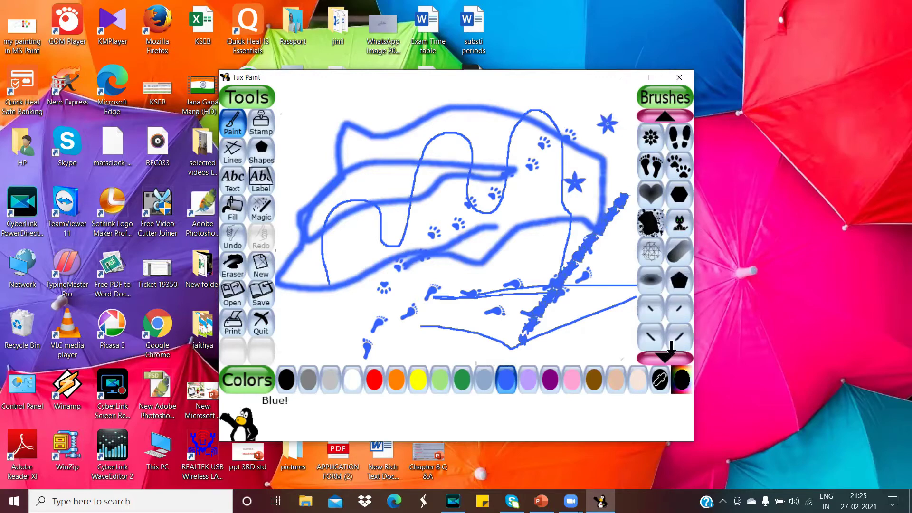
{"action": "left_click", "coordinate": [670, 356]}
{"action": "left_click", "coordinate": [671, 354]}
{"action": "left_click", "coordinate": [671, 353]}
{"action": "left_click", "coordinate": [671, 354]}
{"action": "left_click", "coordinate": [670, 354]}
{"action": "left_click", "coordinate": [671, 354]}
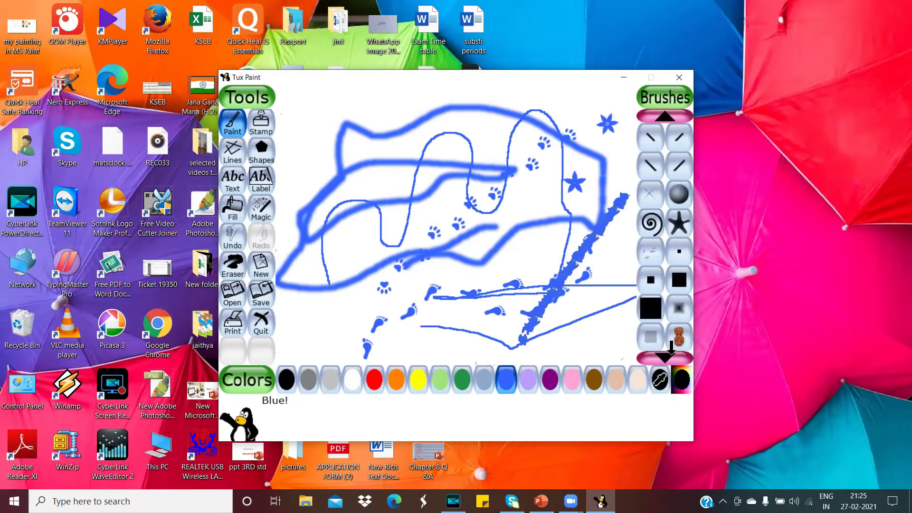
{"action": "left_click", "coordinate": [670, 354]}
{"action": "left_click", "coordinate": [671, 353]}
{"action": "left_click", "coordinate": [670, 353]}
{"action": "left_click", "coordinate": [670, 354]}
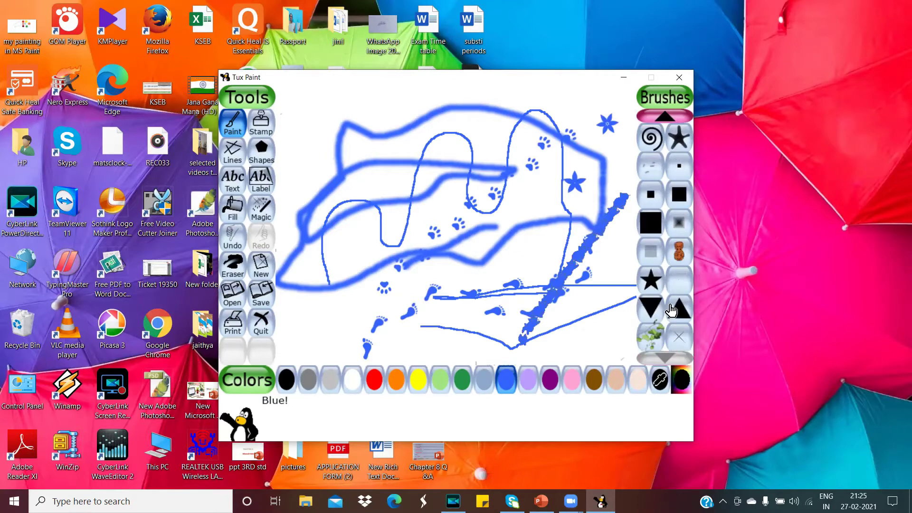
{"action": "left_click", "coordinate": [679, 252]}
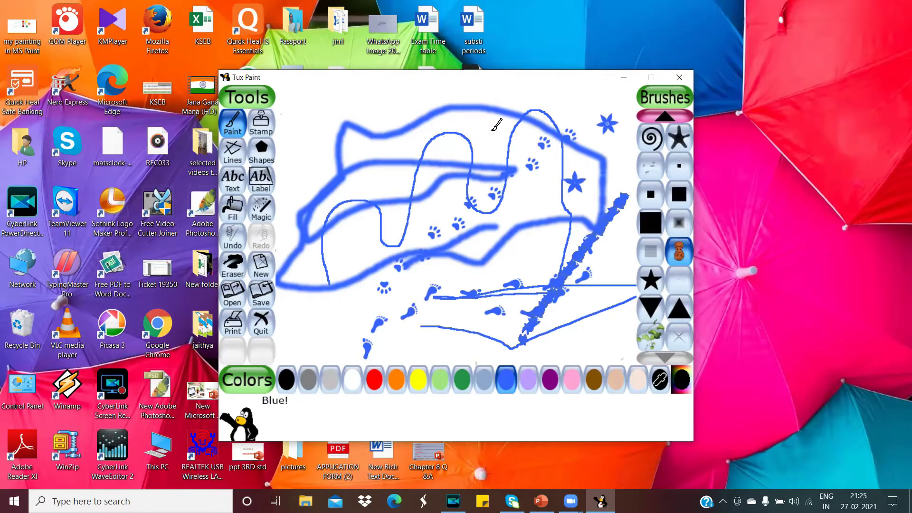
{"action": "left_click", "coordinate": [493, 129]}
{"action": "left_click_drag", "start_coordinate": [339, 135], "coordinate": [439, 122]}
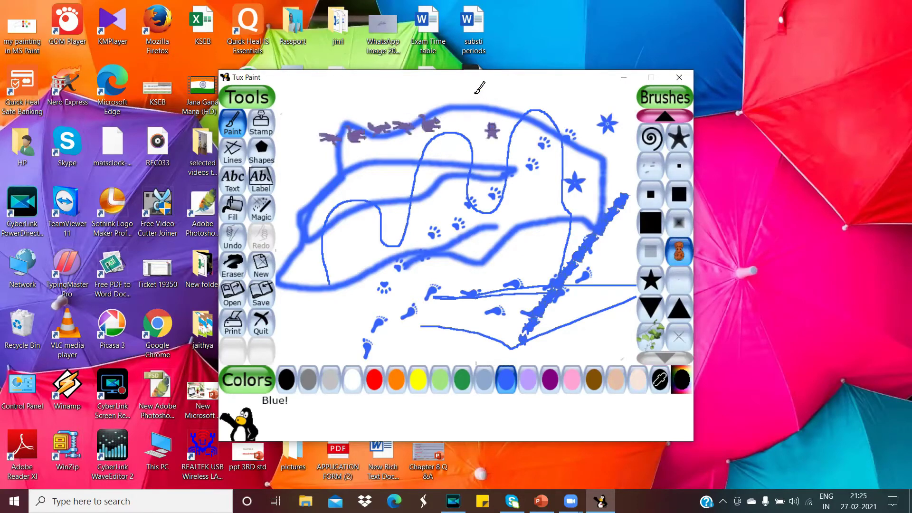
{"action": "left_click_drag", "start_coordinate": [470, 92], "coordinate": [586, 88]}
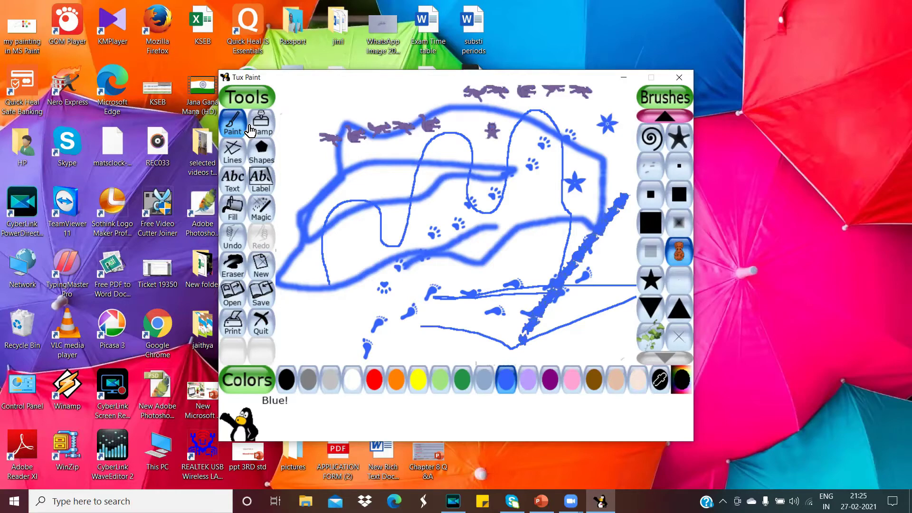
Wipe every stroke, print and star off the canvas with the large square eraser
{"action": "left_click", "coordinate": [262, 125]}
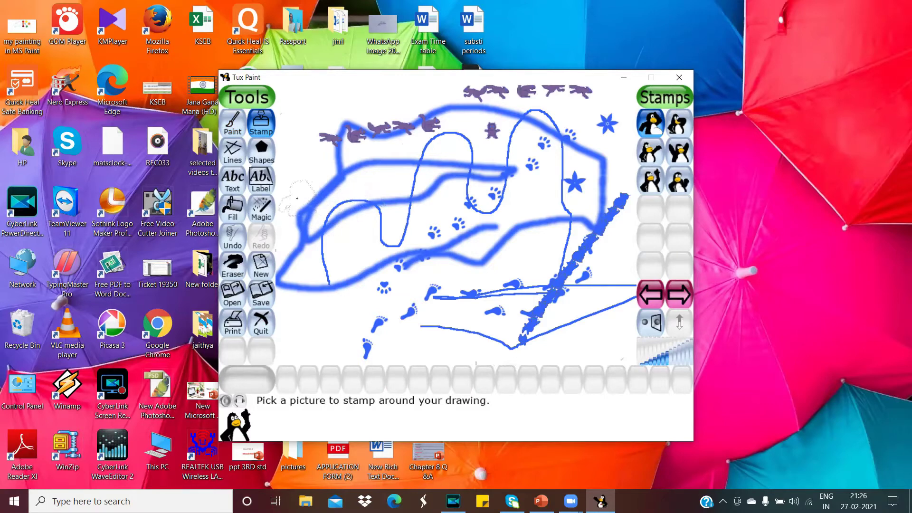
{"action": "left_click", "coordinate": [235, 273]}
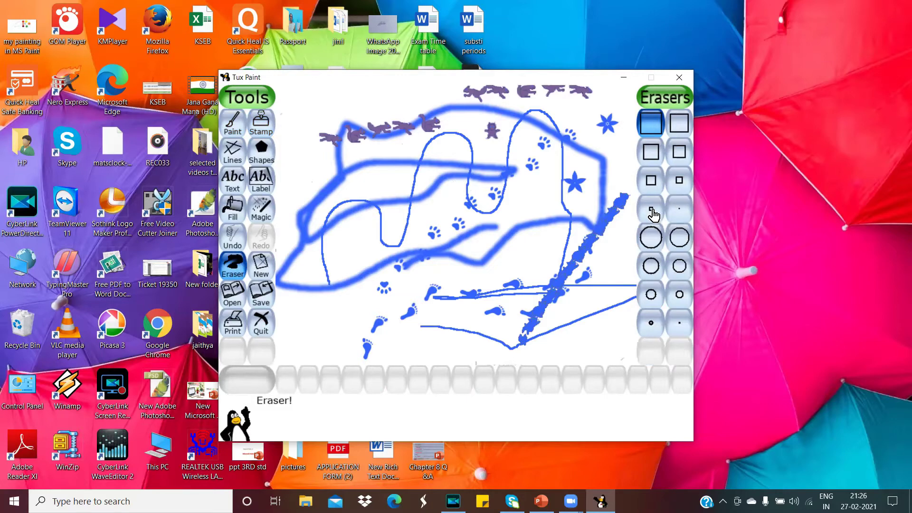
{"action": "left_click", "coordinate": [680, 124]}
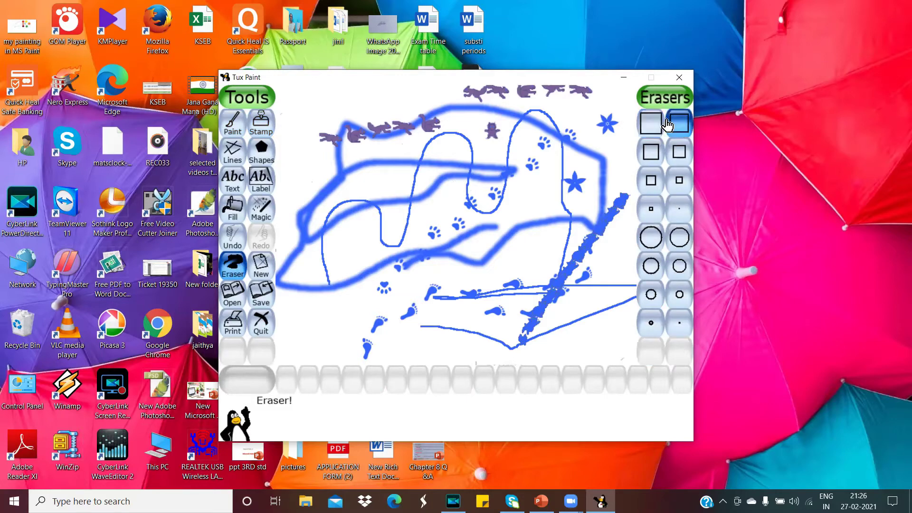
{"action": "mouse_move", "coordinate": [373, 134]}
{"action": "left_mouse_down"}
{"action": "mouse_move", "coordinate": [338, 136]}
{"action": "mouse_move", "coordinate": [340, 205]}
{"action": "mouse_move", "coordinate": [329, 245]}
{"action": "mouse_move", "coordinate": [320, 203]}
{"action": "mouse_move", "coordinate": [317, 283]}
{"action": "mouse_move", "coordinate": [307, 278]}
{"action": "mouse_move", "coordinate": [422, 265]}
{"action": "mouse_move", "coordinate": [306, 275]}
{"action": "mouse_move", "coordinate": [310, 302]}
{"action": "mouse_move", "coordinate": [416, 309]}
{"action": "mouse_move", "coordinate": [374, 334]}
{"action": "mouse_move", "coordinate": [439, 183]}
{"action": "mouse_move", "coordinate": [423, 189]}
{"action": "mouse_move", "coordinate": [475, 117]}
{"action": "mouse_move", "coordinate": [551, 80]}
{"action": "mouse_move", "coordinate": [614, 105]}
{"action": "mouse_move", "coordinate": [597, 196]}
{"action": "mouse_move", "coordinate": [615, 312]}
{"action": "mouse_move", "coordinate": [586, 181]}
{"action": "mouse_move", "coordinate": [471, 199]}
{"action": "mouse_move", "coordinate": [589, 218]}
{"action": "mouse_move", "coordinate": [427, 277]}
{"action": "mouse_move", "coordinate": [524, 288]}
{"action": "left_mouse_up"}
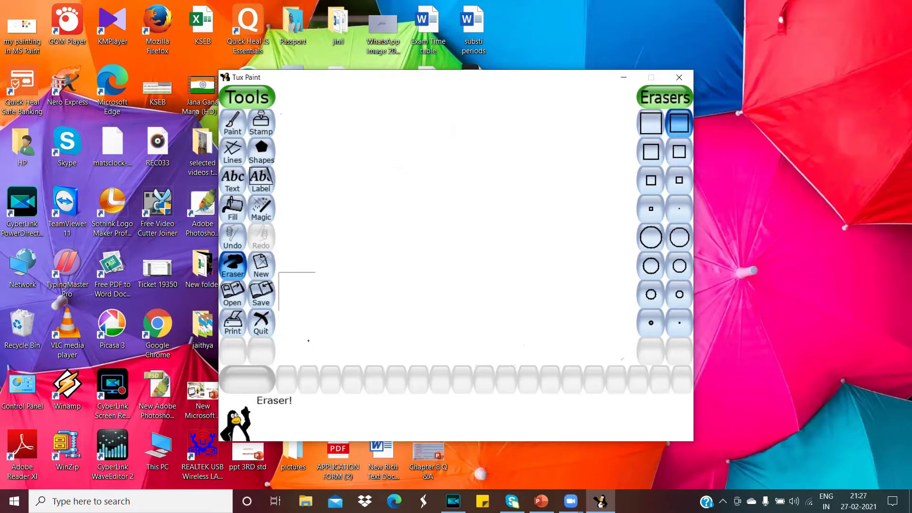
{"action": "left_click_drag", "start_coordinate": [309, 340], "coordinate": [302, 271]}
Stamp three small penguins: upper left, upper right, and an arms-up one in the middle
{"action": "left_click", "coordinate": [263, 124]}
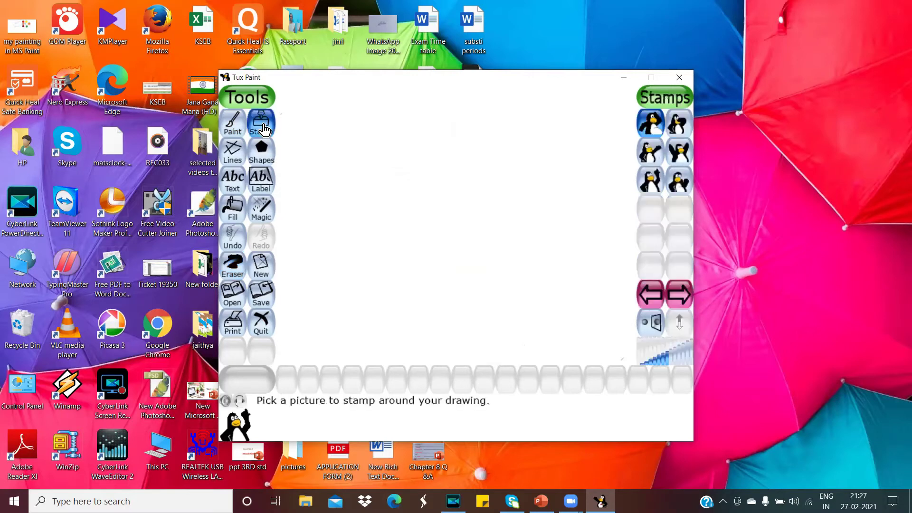
{"action": "left_click", "coordinate": [660, 124]}
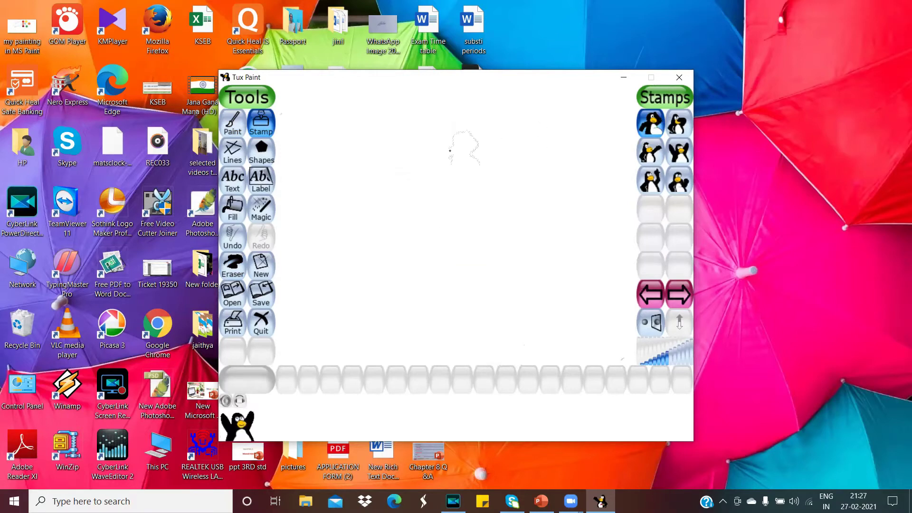
{"action": "left_click", "coordinate": [387, 156]}
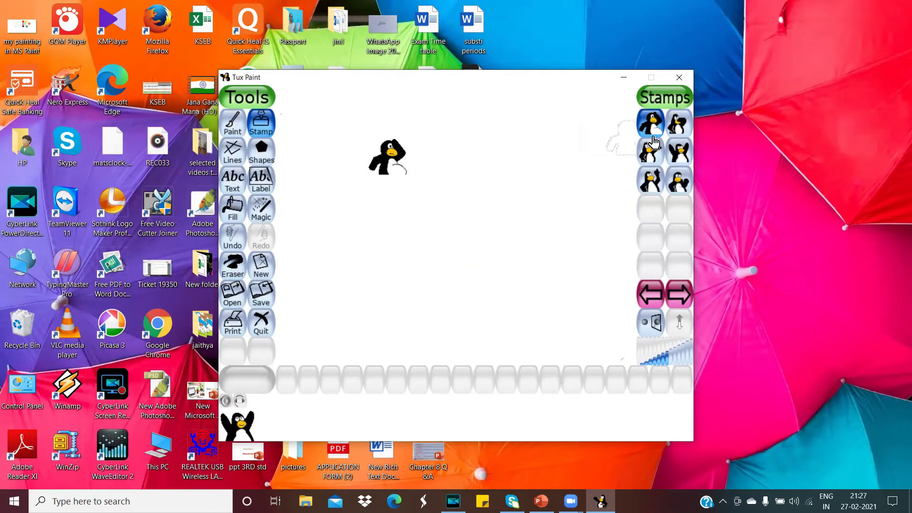
{"action": "left_click", "coordinate": [678, 125]}
{"action": "left_click", "coordinate": [540, 148]}
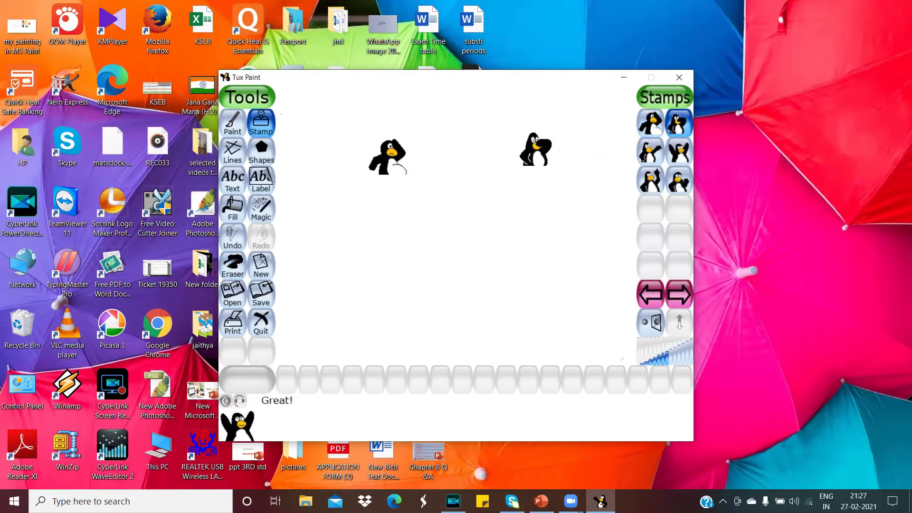
{"action": "left_click", "coordinate": [681, 158]}
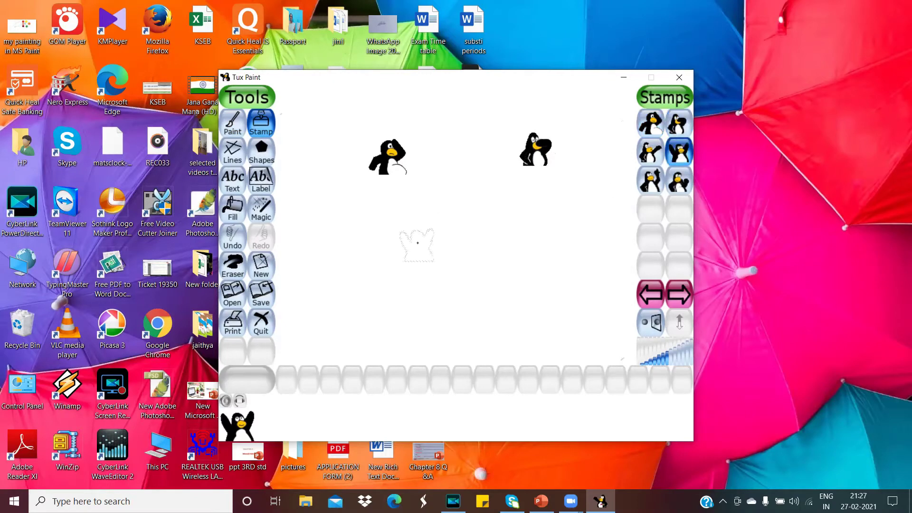
{"action": "left_click", "coordinate": [416, 245]}
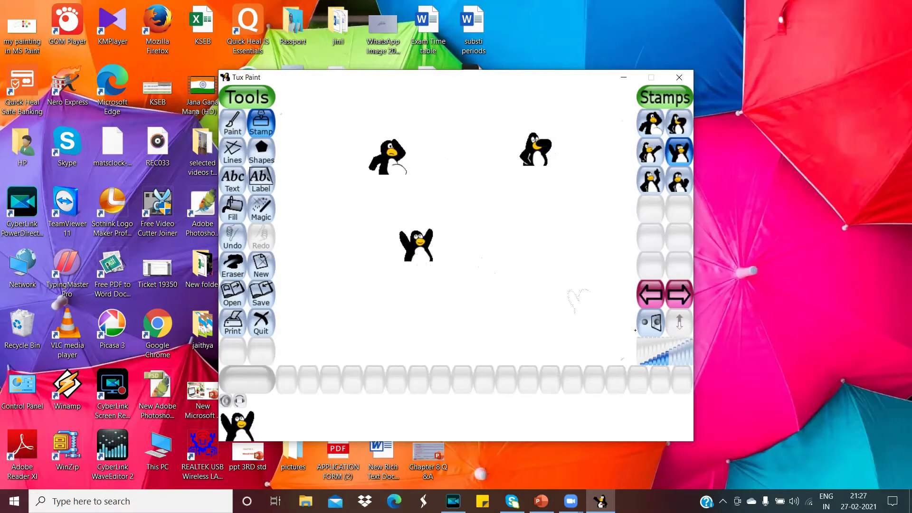
Enlarge the stamp for a big right-side penguin, add more penguins, including a mirrored one
{"action": "left_click", "coordinate": [683, 361]}
{"action": "left_click", "coordinate": [565, 257]}
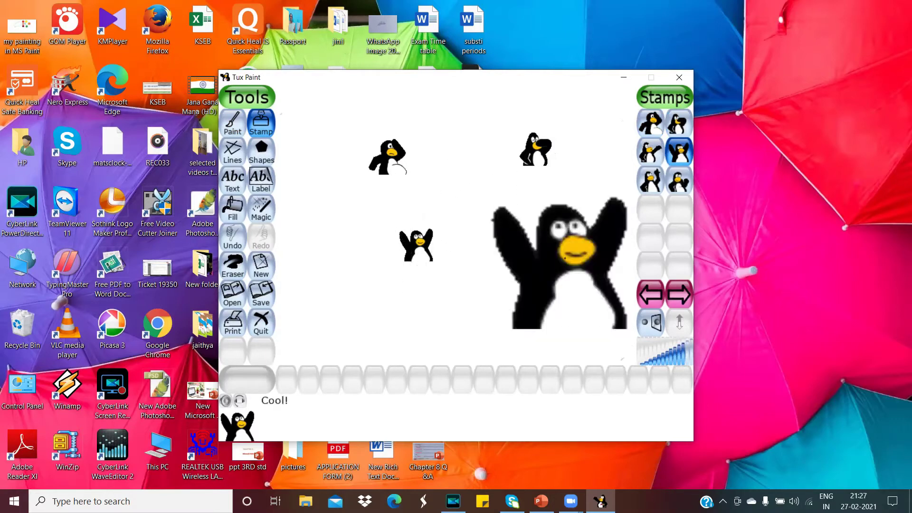
{"action": "left_click", "coordinate": [650, 180]}
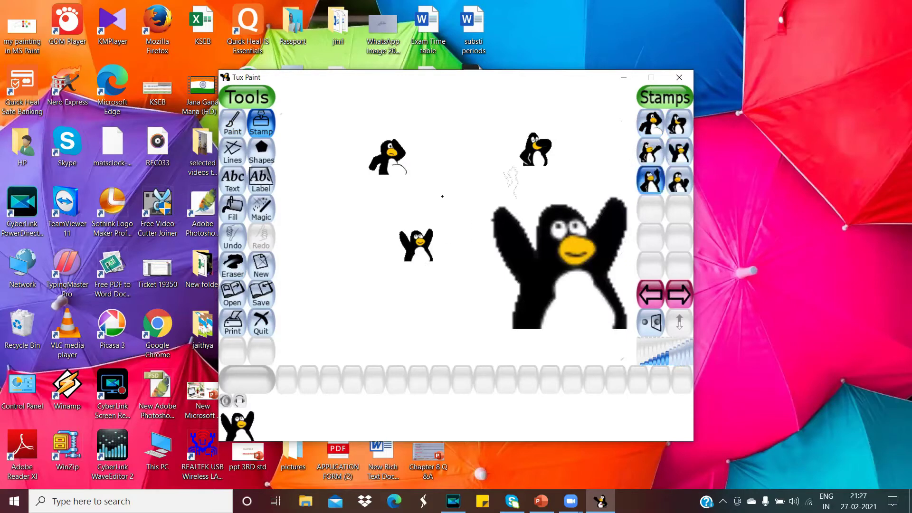
{"action": "left_click", "coordinate": [341, 222]}
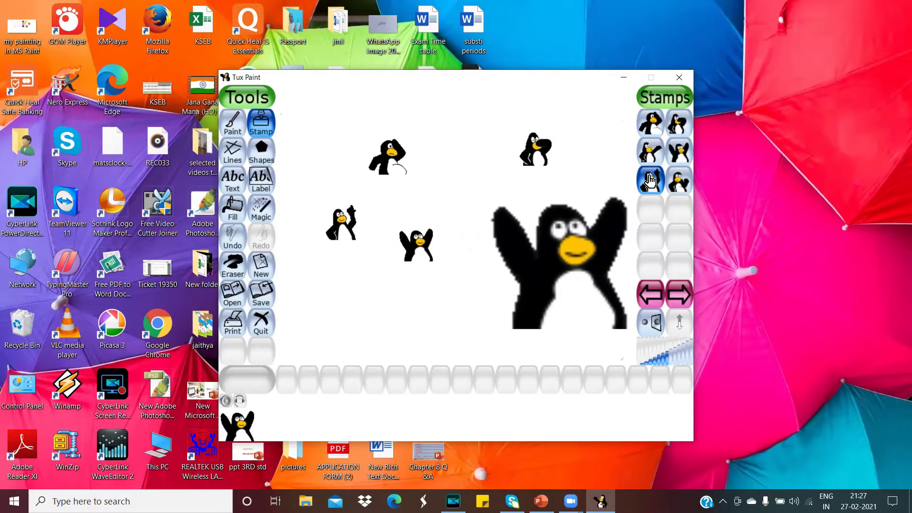
{"action": "left_click", "coordinate": [650, 152]}
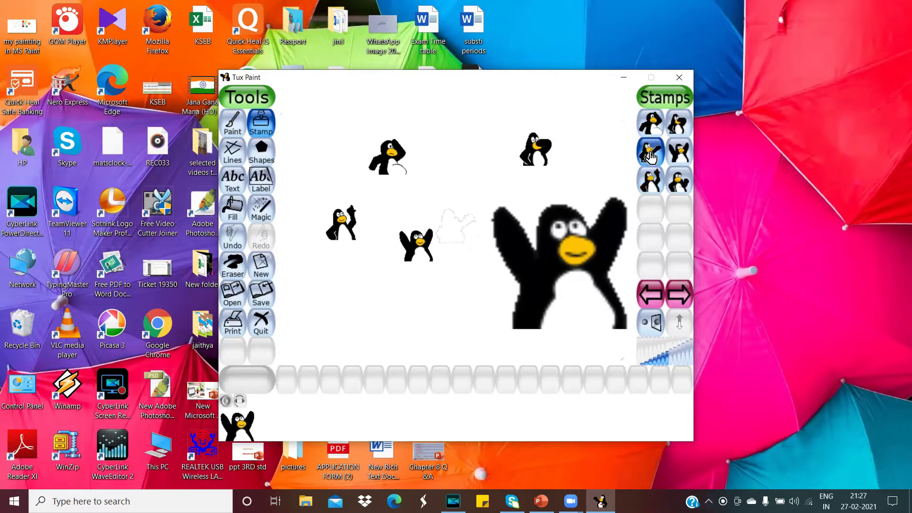
{"action": "left_click", "coordinate": [315, 297]}
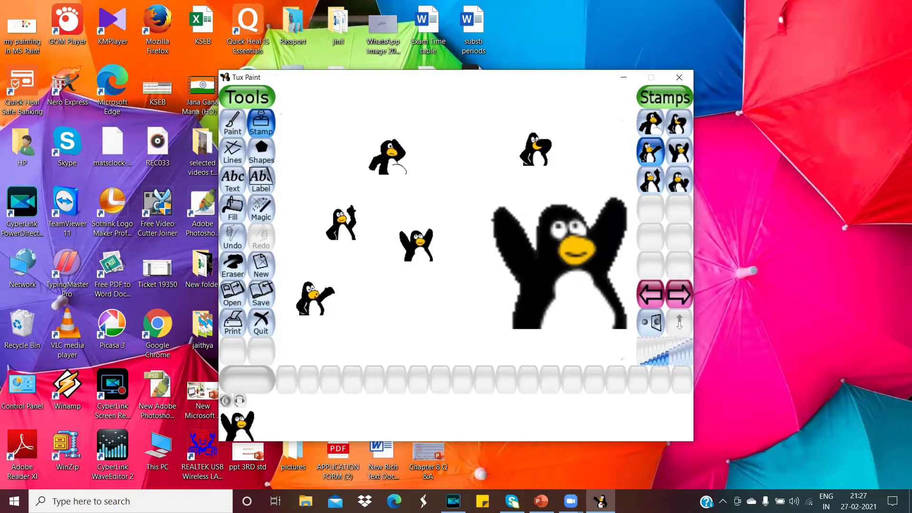
{"action": "left_click", "coordinate": [654, 327]}
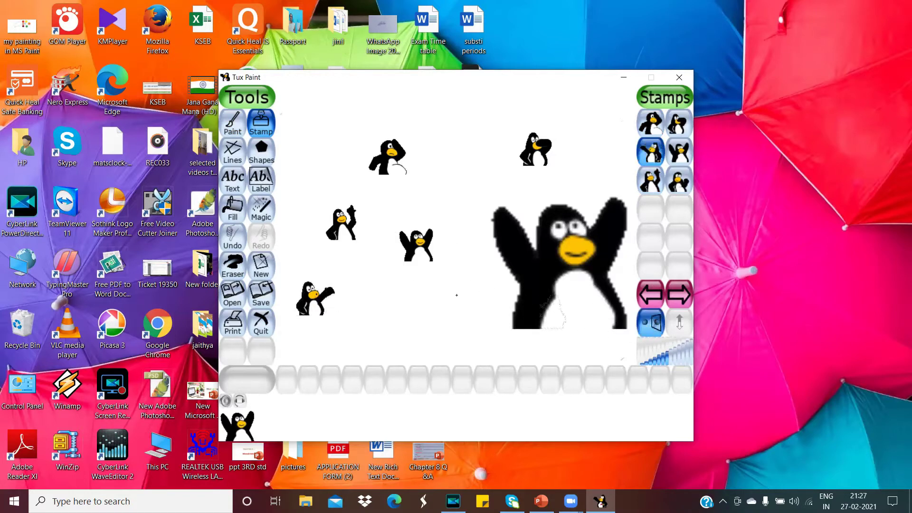
{"action": "left_click", "coordinate": [374, 300]}
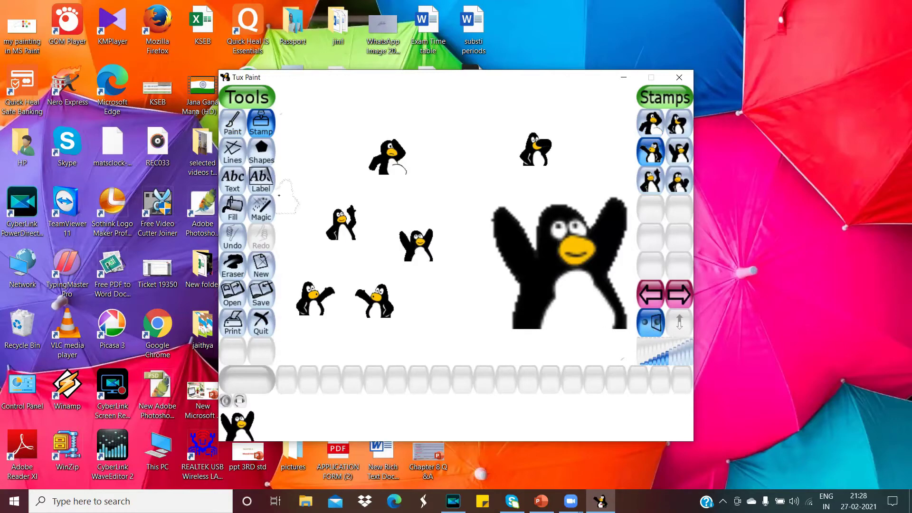
{"action": "left_click", "coordinate": [441, 210]}
Erase all the penguin stamps with a large round eraser, leaving a blank canvas
{"action": "left_click", "coordinate": [233, 267]}
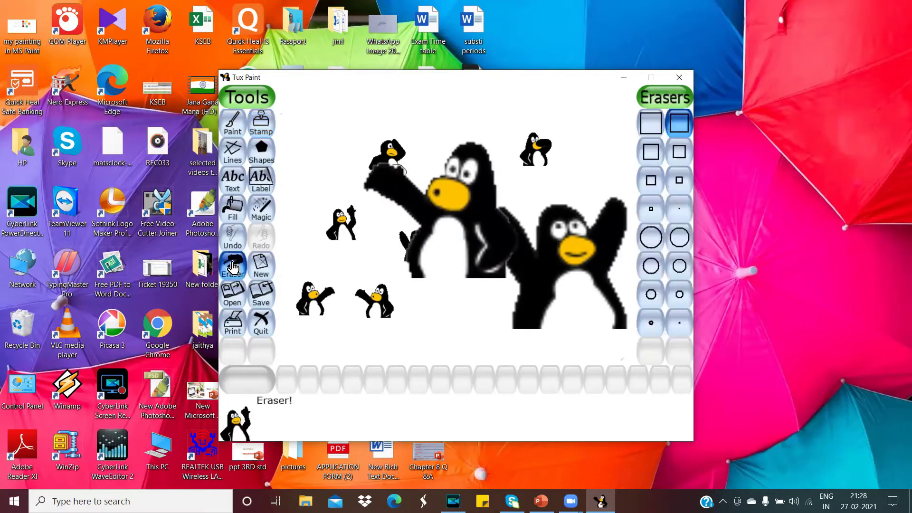
{"action": "left_click", "coordinate": [678, 241]}
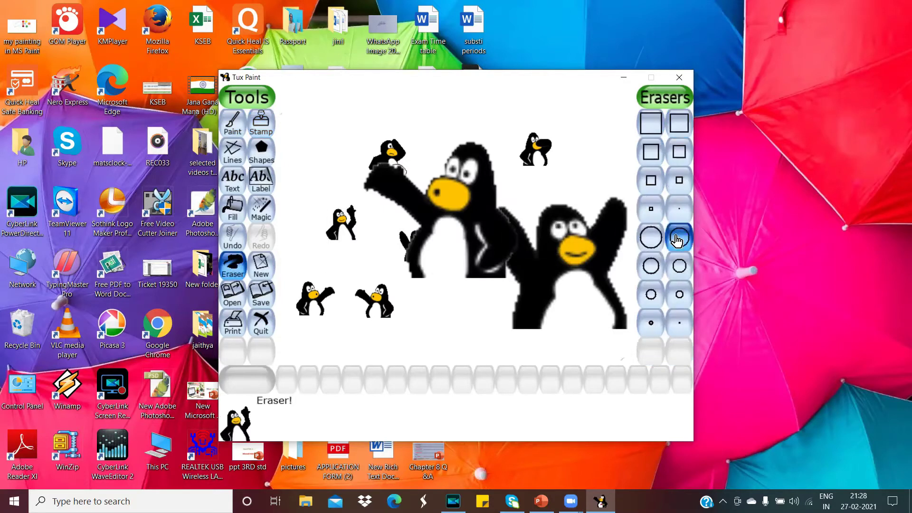
{"action": "mouse_move", "coordinate": [379, 153]}
{"action": "left_mouse_down"}
{"action": "mouse_move", "coordinate": [442, 190]}
{"action": "mouse_move", "coordinate": [465, 233]}
{"action": "mouse_move", "coordinate": [561, 261]}
{"action": "mouse_move", "coordinate": [598, 233]}
{"action": "mouse_move", "coordinate": [547, 204]}
{"action": "mouse_move", "coordinate": [617, 307]}
{"action": "mouse_move", "coordinate": [527, 318]}
{"action": "mouse_move", "coordinate": [607, 240]}
{"action": "mouse_move", "coordinate": [297, 292]}
{"action": "left_mouse_up"}
{"action": "mouse_move", "coordinate": [230, 288]}
{"action": "left_mouse_down"}
{"action": "mouse_move", "coordinate": [344, 218]}
{"action": "mouse_move", "coordinate": [452, 308]}
{"action": "left_mouse_up"}
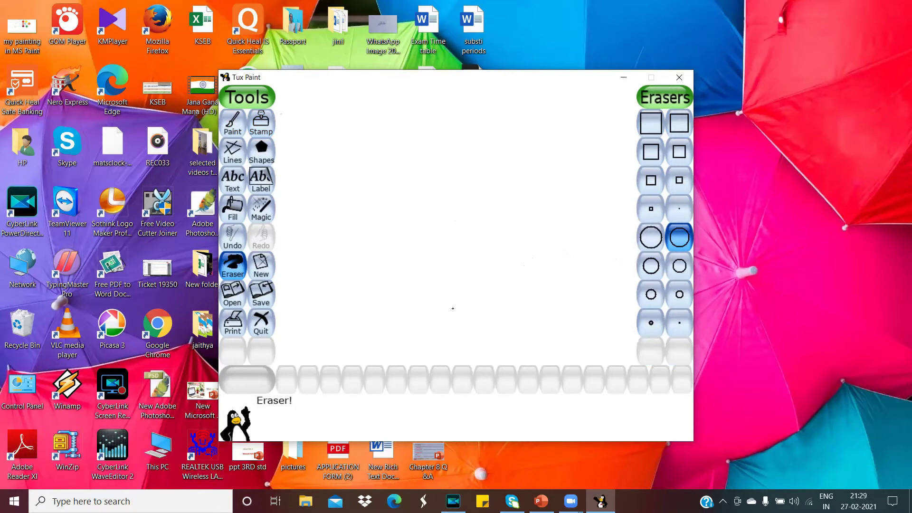
{"action": "left_click", "coordinate": [234, 151]}
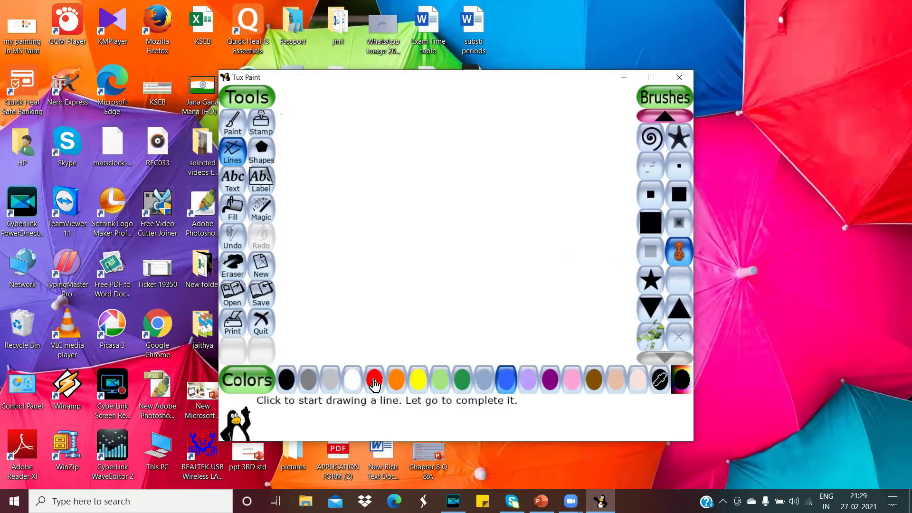
Draw two parallel diagonal lines of red squirrels with the Lines tool
{"action": "left_click", "coordinate": [374, 380]}
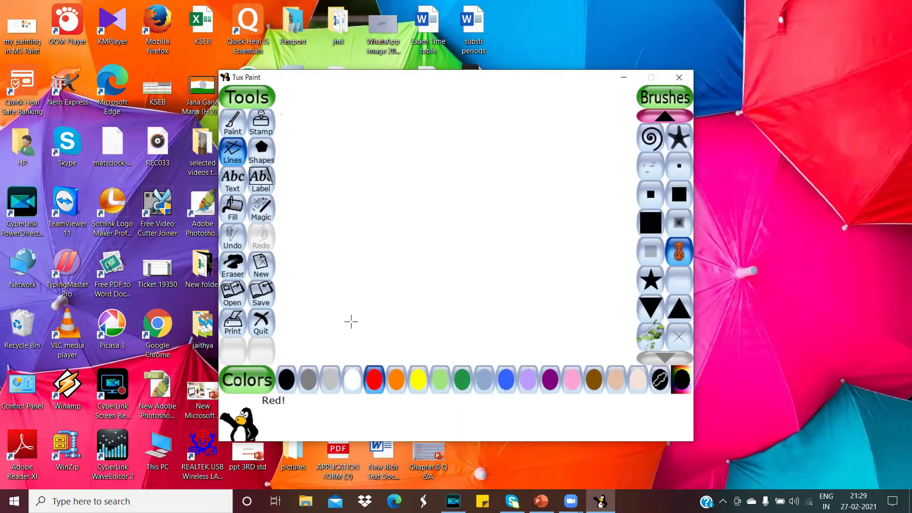
{"action": "left_click_drag", "start_coordinate": [350, 322], "coordinate": [477, 184]}
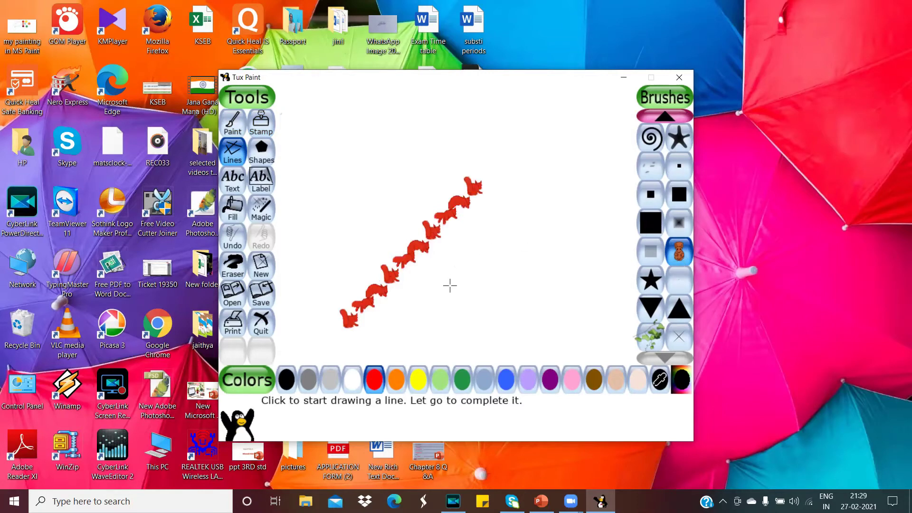
{"action": "left_click_drag", "start_coordinate": [449, 286], "coordinate": [550, 172]}
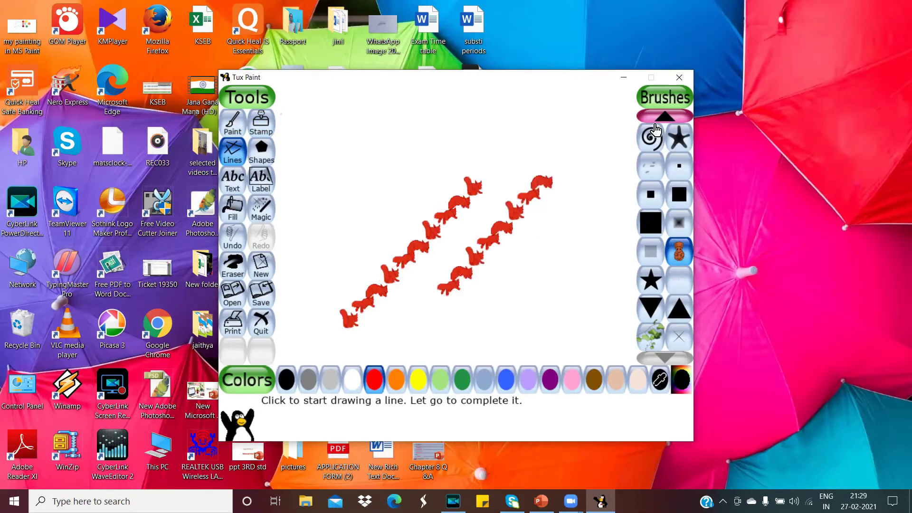
Draw red footprint lines across the top, left and diagonally, plus footprint pairs on the right
{"action": "left_click", "coordinate": [666, 118]}
{"action": "left_click", "coordinate": [667, 119]}
{"action": "left_click", "coordinate": [667, 120]}
{"action": "left_click", "coordinate": [667, 119]}
{"action": "left_click", "coordinate": [668, 119]}
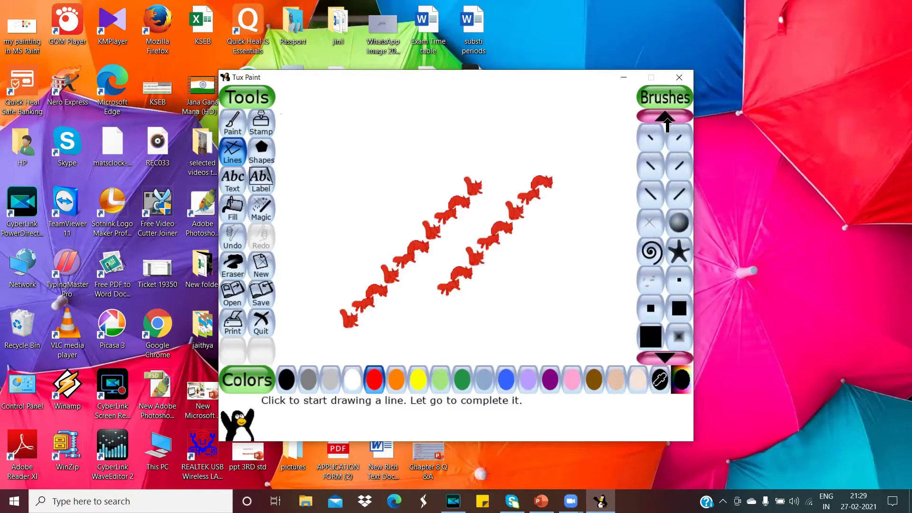
{"action": "left_click", "coordinate": [667, 119]}
{"action": "left_click", "coordinate": [667, 120]}
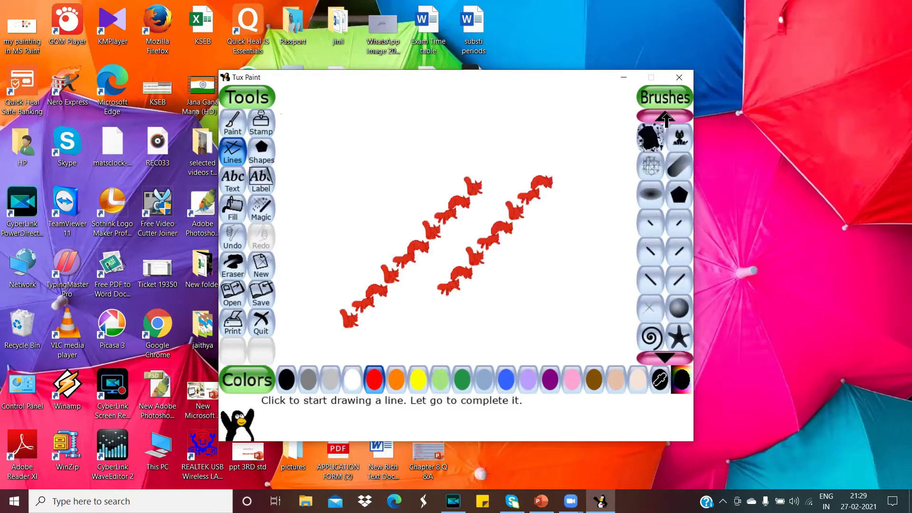
{"action": "left_click", "coordinate": [666, 120]}
{"action": "left_click", "coordinate": [666, 120]}
{"action": "left_click", "coordinate": [666, 120]}
{"action": "left_click", "coordinate": [666, 120]}
{"action": "left_click", "coordinate": [667, 119]}
{"action": "left_click", "coordinate": [666, 119]}
{"action": "left_click", "coordinate": [666, 119]}
{"action": "left_click", "coordinate": [667, 119]}
{"action": "left_click", "coordinate": [666, 119]}
{"action": "left_click", "coordinate": [666, 119]}
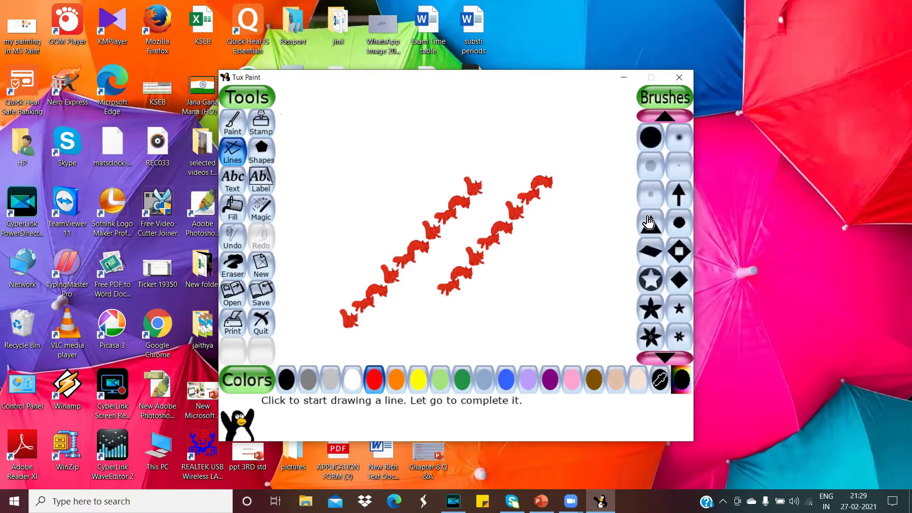
{"action": "scroll", "coordinate": [649, 333], "scroll_direction": "down", "scroll_amount": 3}
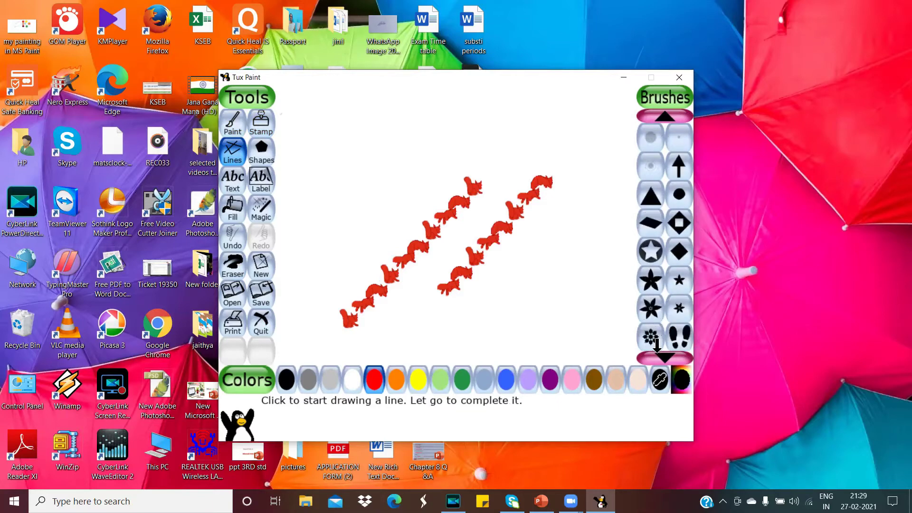
{"action": "left_click", "coordinate": [649, 304]}
{"action": "left_click_drag", "start_coordinate": [487, 317], "coordinate": [577, 189]}
{"action": "left_click_drag", "start_coordinate": [363, 152], "coordinate": [574, 154]}
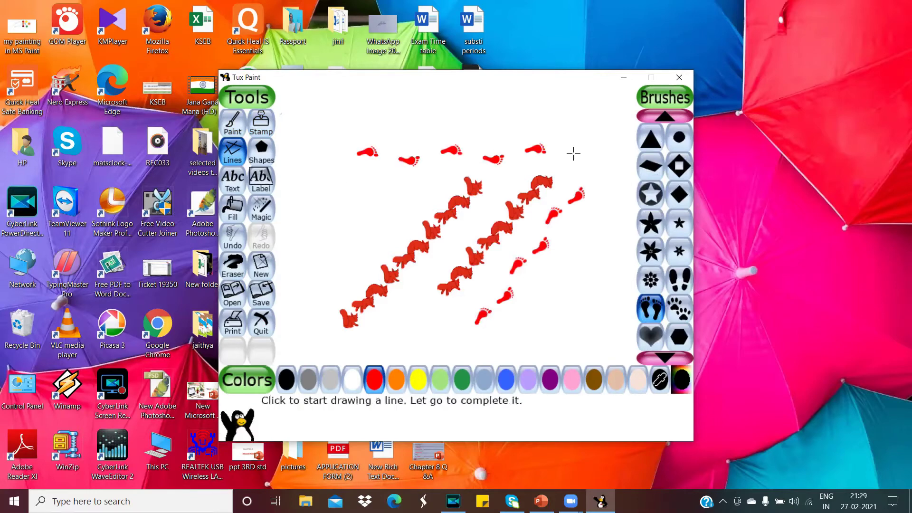
{"action": "mouse_move", "coordinate": [327, 199]}
{"action": "left_mouse_down"}
{"action": "mouse_move", "coordinate": [429, 164]}
{"action": "mouse_move", "coordinate": [428, 173]}
{"action": "left_mouse_up"}
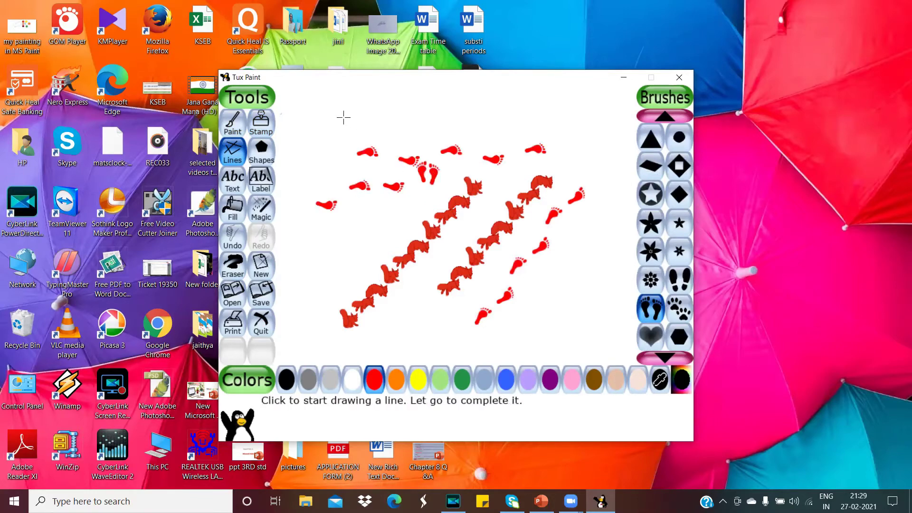
{"action": "left_click_drag", "start_coordinate": [344, 117], "coordinate": [559, 127]}
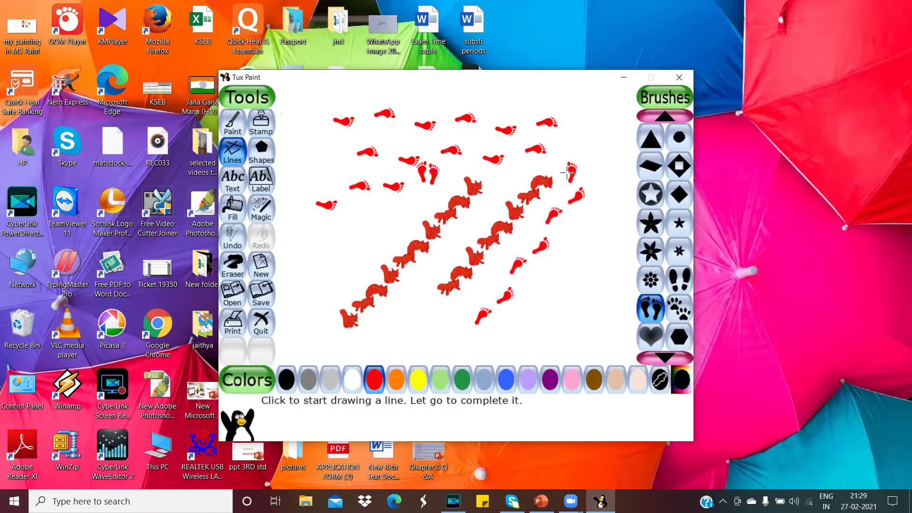
{"action": "left_click", "coordinate": [601, 245]}
{"action": "left_click_drag", "start_coordinate": [580, 285], "coordinate": [581, 295]}
{"action": "left_click", "coordinate": [580, 328]}
{"action": "left_click", "coordinate": [538, 296]}
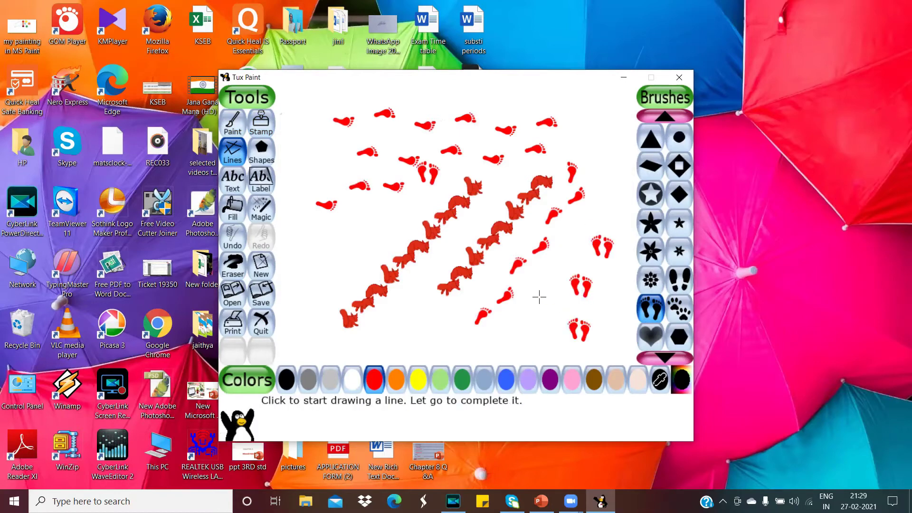
{"action": "left_click", "coordinate": [594, 211]}
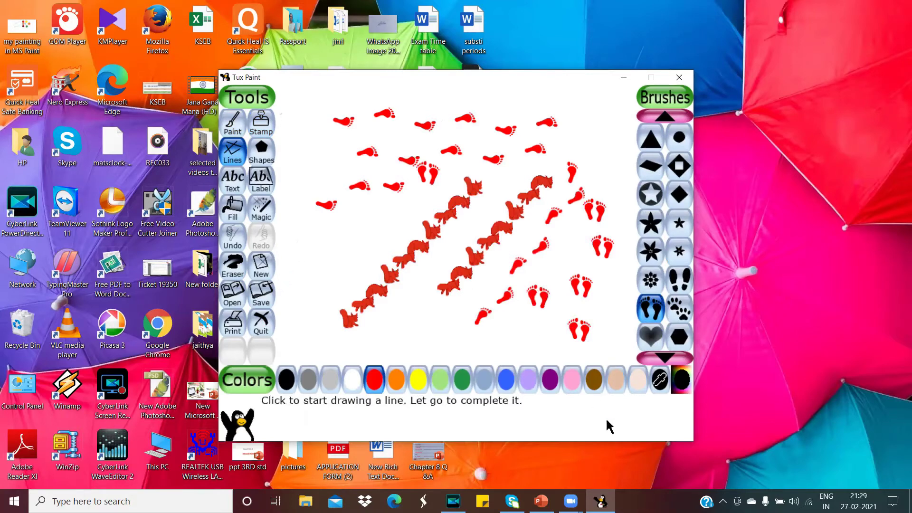
Add a line of red spirals along the bottom using the spiral brush
{"action": "left_click", "coordinate": [673, 357]}
{"action": "left_click", "coordinate": [673, 357]}
{"action": "left_click", "coordinate": [672, 358]}
{"action": "left_click", "coordinate": [673, 357]}
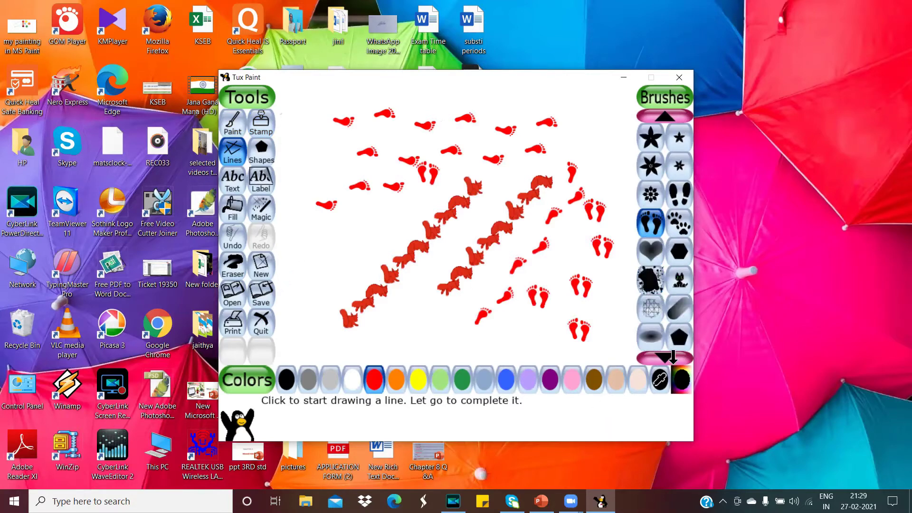
{"action": "left_click", "coordinate": [672, 357]}
{"action": "left_click", "coordinate": [673, 358]}
{"action": "left_click", "coordinate": [673, 357]}
{"action": "left_click", "coordinate": [672, 357]}
{"action": "left_click", "coordinate": [672, 357]}
{"action": "left_click", "coordinate": [672, 357]}
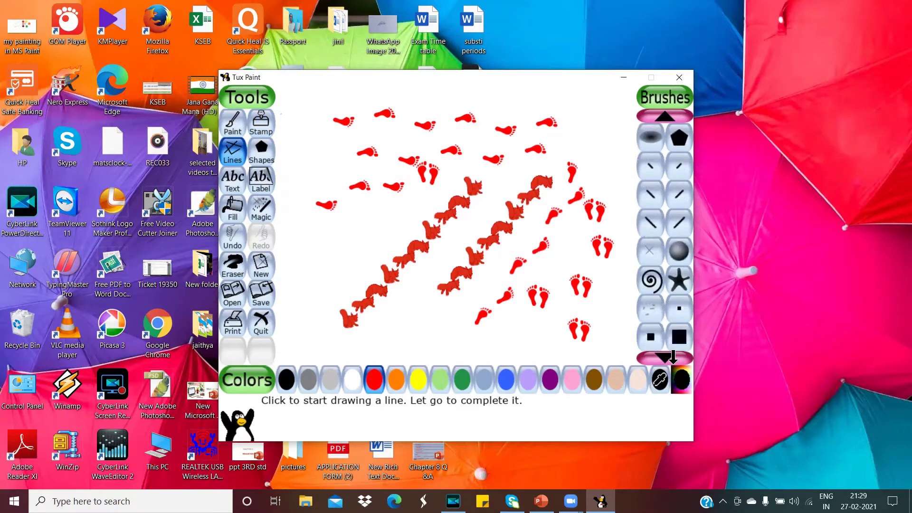
{"action": "left_click", "coordinate": [650, 281]}
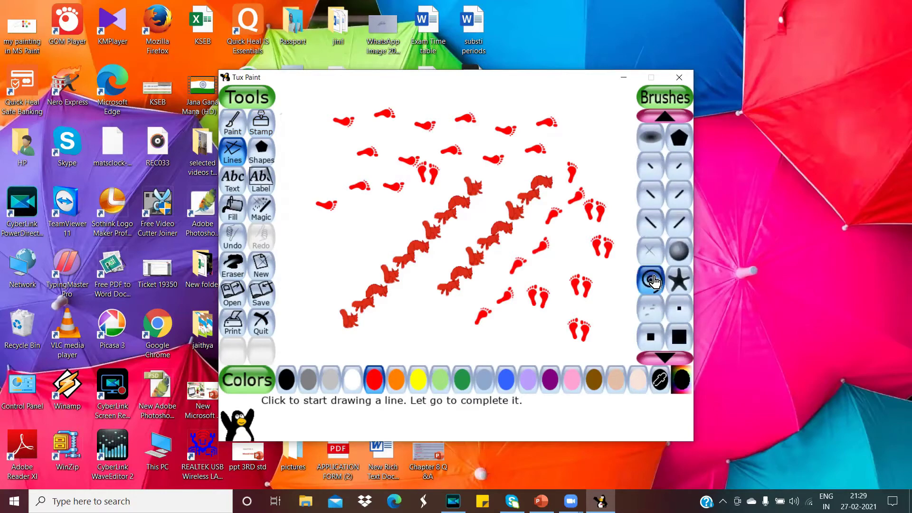
{"action": "left_click", "coordinate": [540, 340]}
{"action": "left_click_drag", "start_coordinate": [400, 326], "coordinate": [504, 336]}
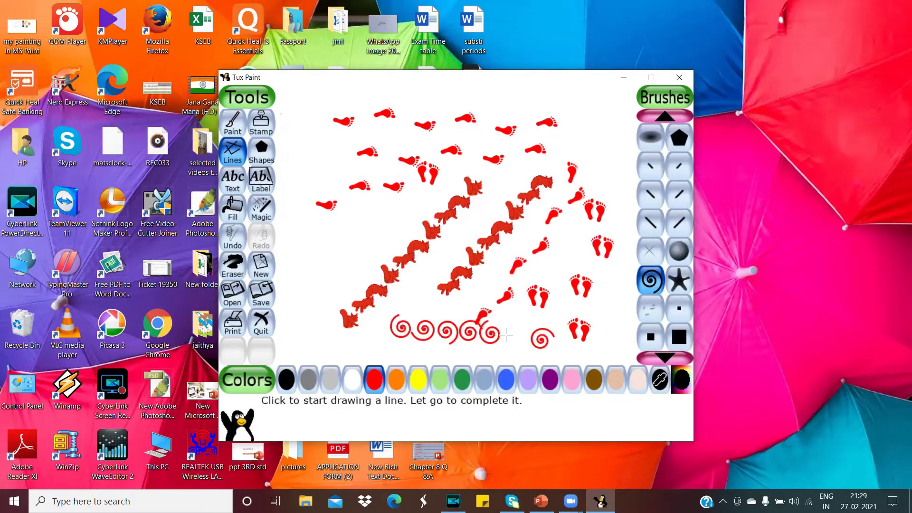
{"action": "left_click", "coordinate": [262, 157]}
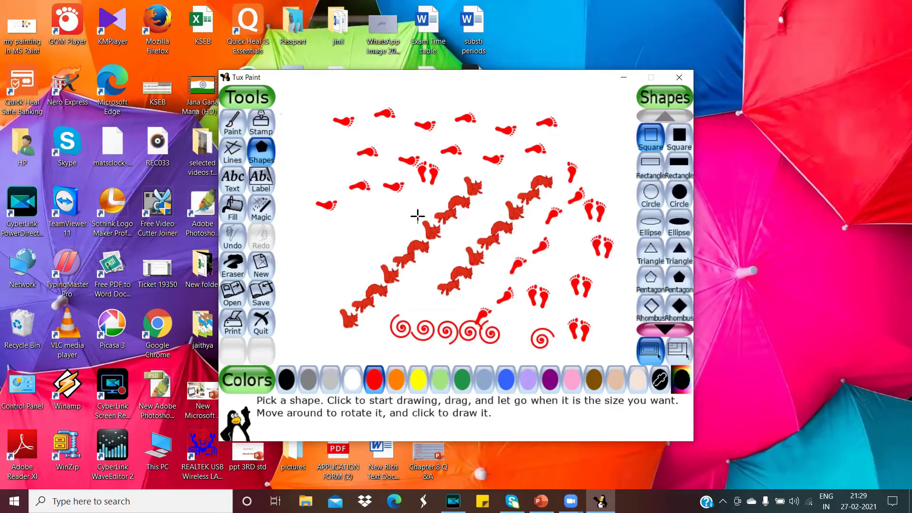
Draw a red hollow ellipse on the left side of the canvas
{"action": "left_click", "coordinate": [650, 222]}
{"action": "left_click_drag", "start_coordinate": [339, 238], "coordinate": [414, 234]}
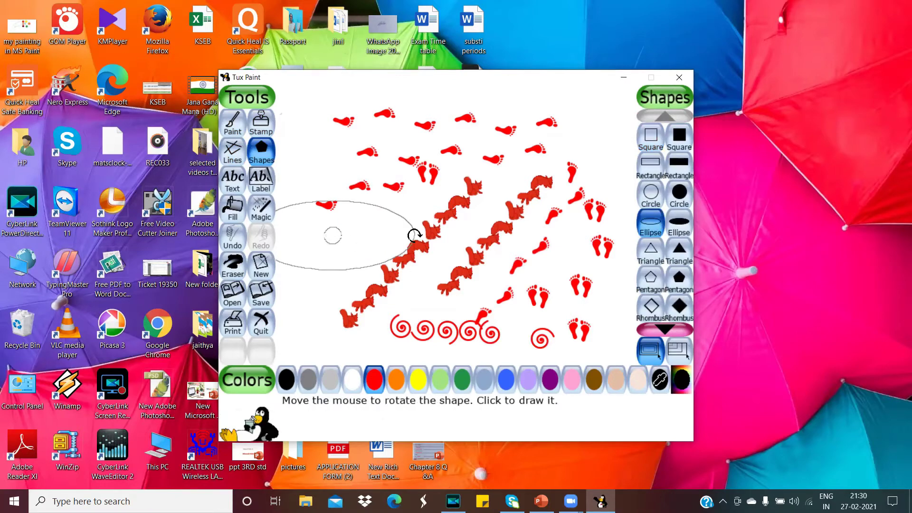
{"action": "left_click", "coordinate": [415, 235]}
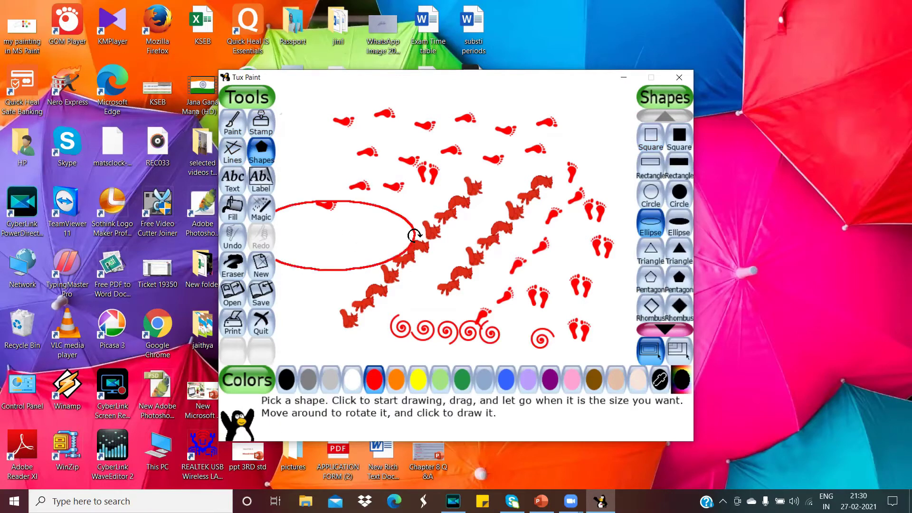
{"action": "left_click", "coordinate": [675, 319]}
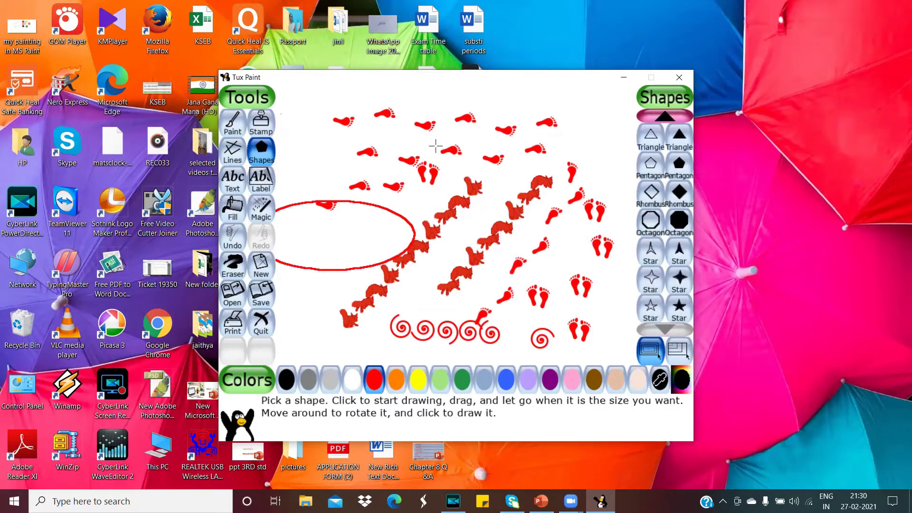
{"action": "left_click", "coordinate": [234, 178]}
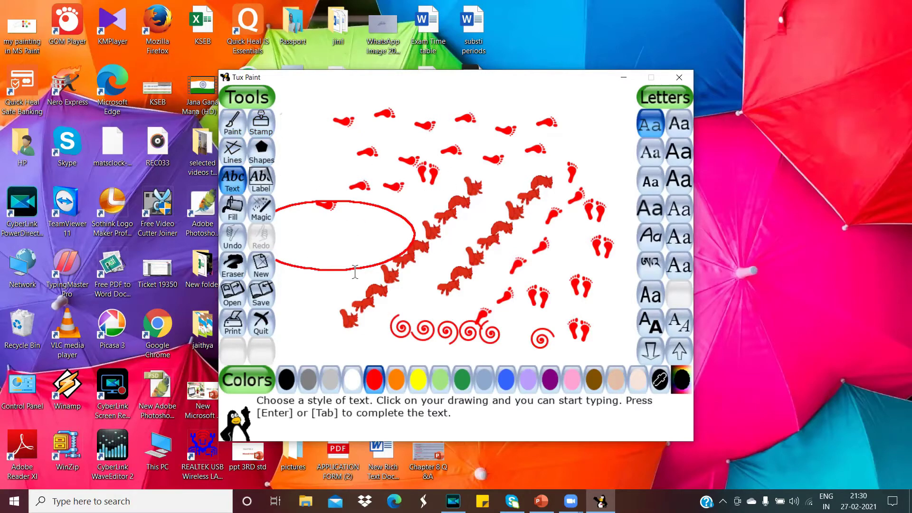
Wipe the ellipse, cats, footprints and spirals off the whole canvas using the large round eraser
{"action": "left_click", "coordinate": [233, 265]}
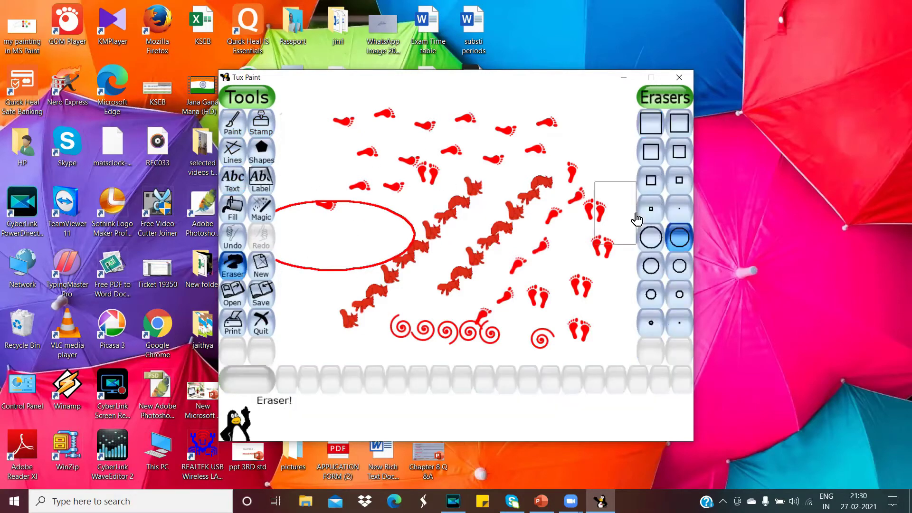
{"action": "left_click", "coordinate": [650, 238]}
{"action": "mouse_move", "coordinate": [349, 186]}
{"action": "left_mouse_down"}
{"action": "mouse_move", "coordinate": [391, 133]}
{"action": "mouse_move", "coordinate": [451, 209]}
{"action": "mouse_move", "coordinate": [537, 121]}
{"action": "mouse_move", "coordinate": [285, 263]}
{"action": "mouse_move", "coordinate": [370, 266]}
{"action": "mouse_move", "coordinate": [509, 214]}
{"action": "mouse_move", "coordinate": [554, 295]}
{"action": "mouse_move", "coordinate": [487, 317]}
{"action": "left_mouse_up"}
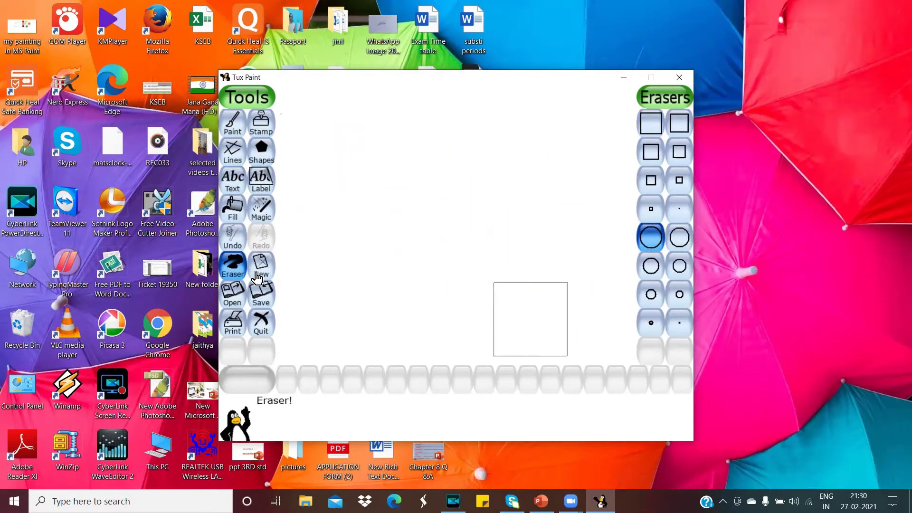
{"action": "left_click", "coordinate": [232, 181]}
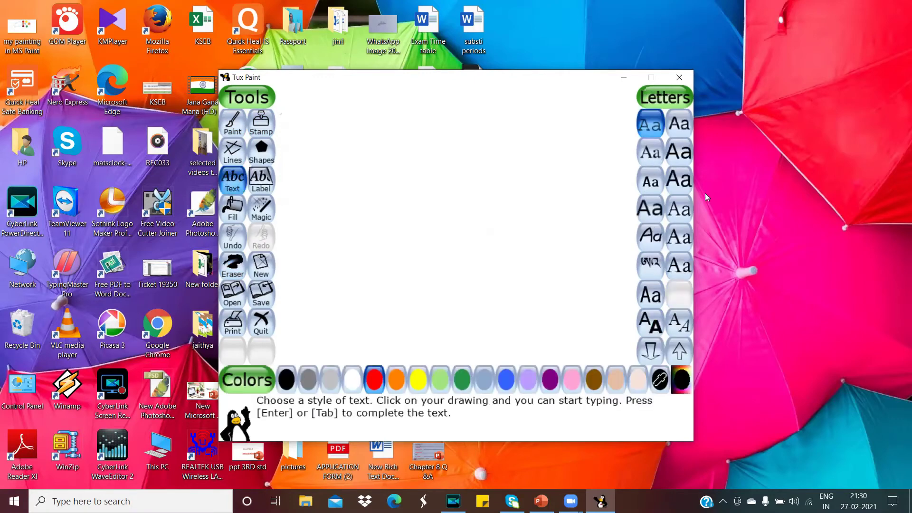
Type the greeting 'Hello...How are you all?' and place it near the top-left of the canvas
{"action": "left_click", "coordinate": [353, 166]}
{"action": "type", "text": "Hello"}
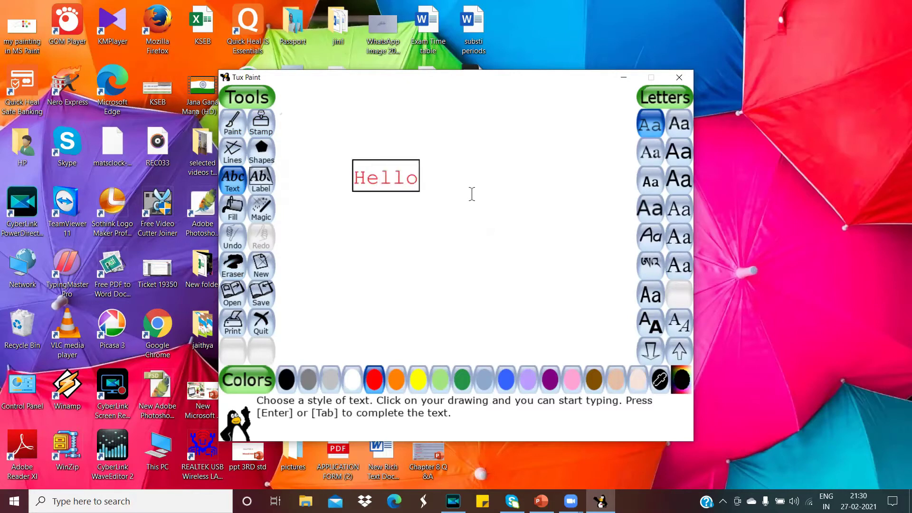
{"action": "type", "text": "...Ho"}
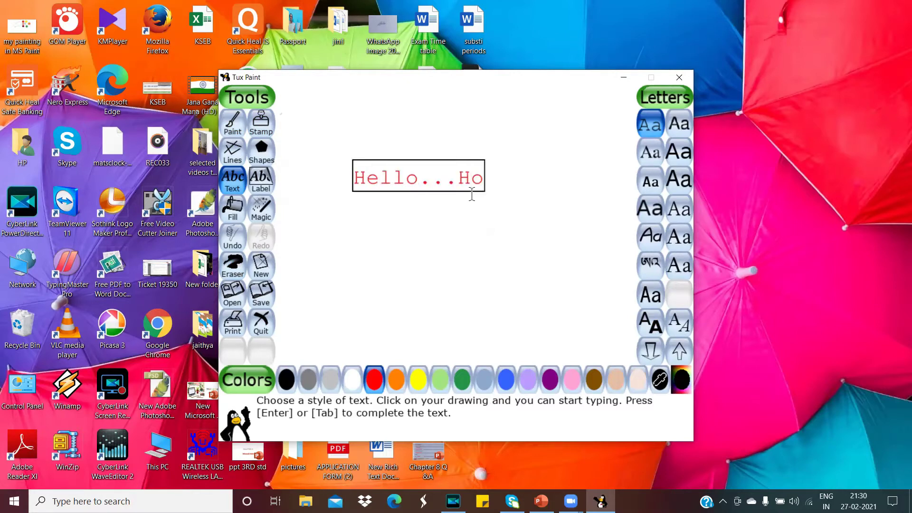
{"action": "type", "text": "w are "}
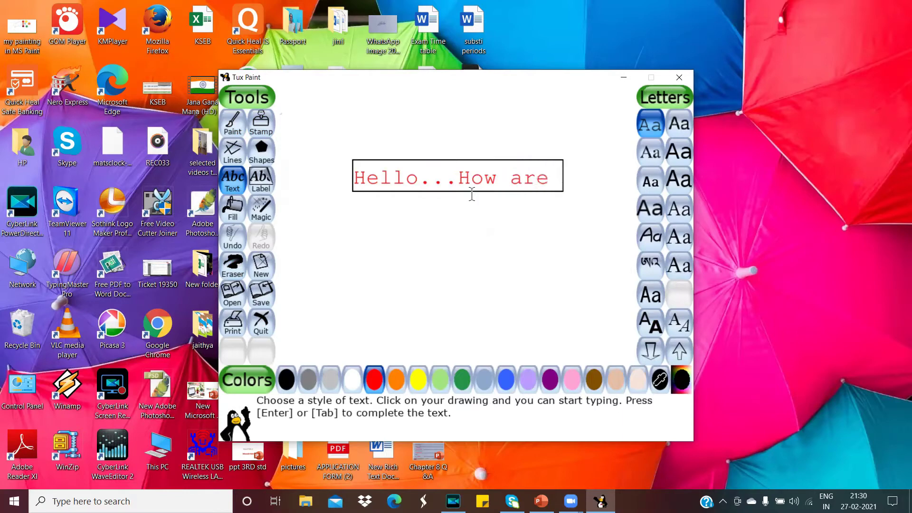
{"action": "type", "text": "you al"}
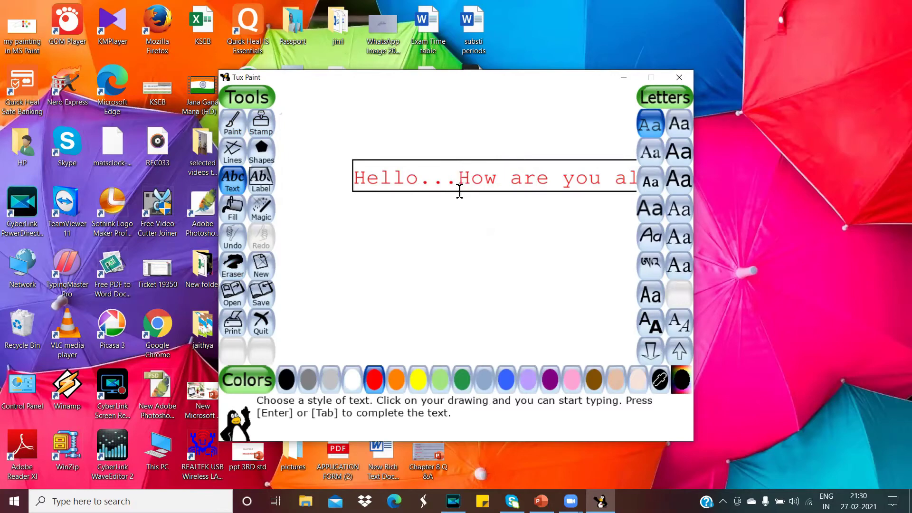
{"action": "left_click", "coordinate": [459, 190]}
{"action": "left_click", "coordinate": [365, 183]}
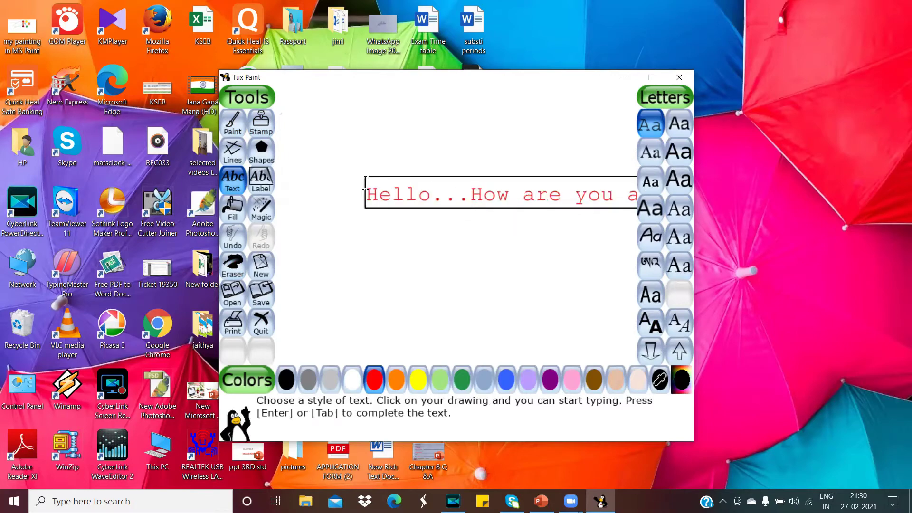
{"action": "left_click", "coordinate": [333, 179]}
{"action": "left_click", "coordinate": [291, 158]}
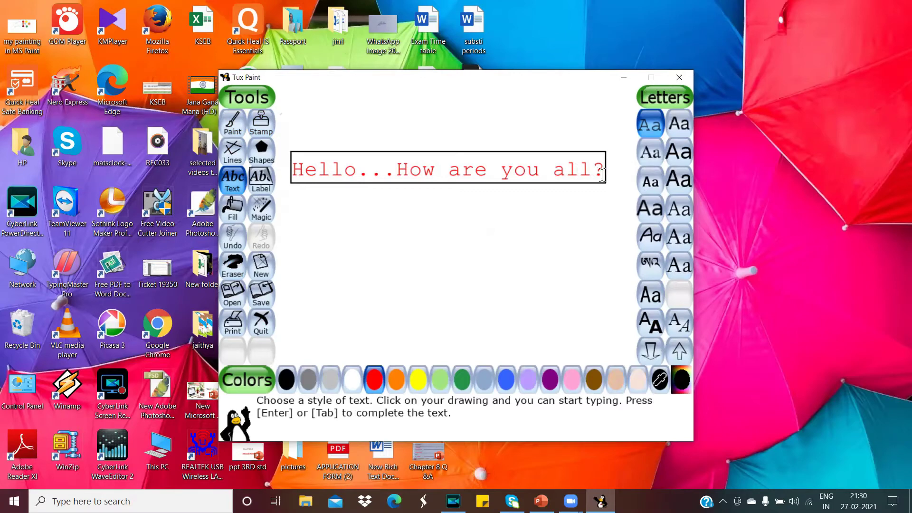
Try several fonts on the greeting and settle on a bold sans-serif font
{"action": "left_click", "coordinate": [678, 124]}
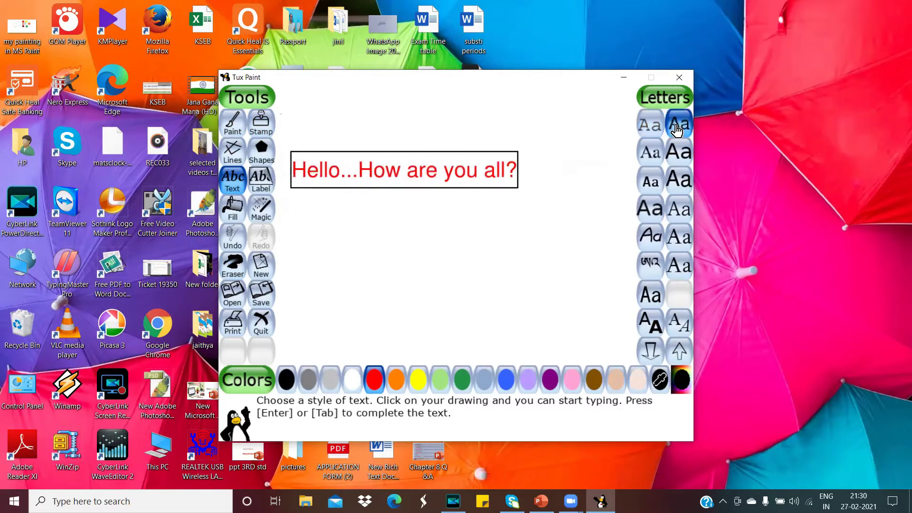
{"action": "left_click", "coordinate": [685, 156]}
{"action": "left_click", "coordinate": [682, 189]}
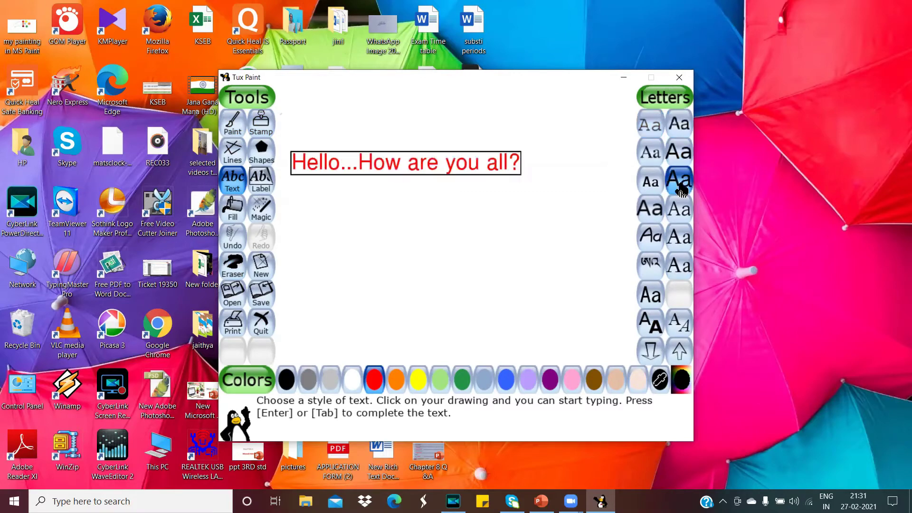
{"action": "left_click", "coordinate": [680, 212]}
{"action": "left_click", "coordinate": [651, 216]}
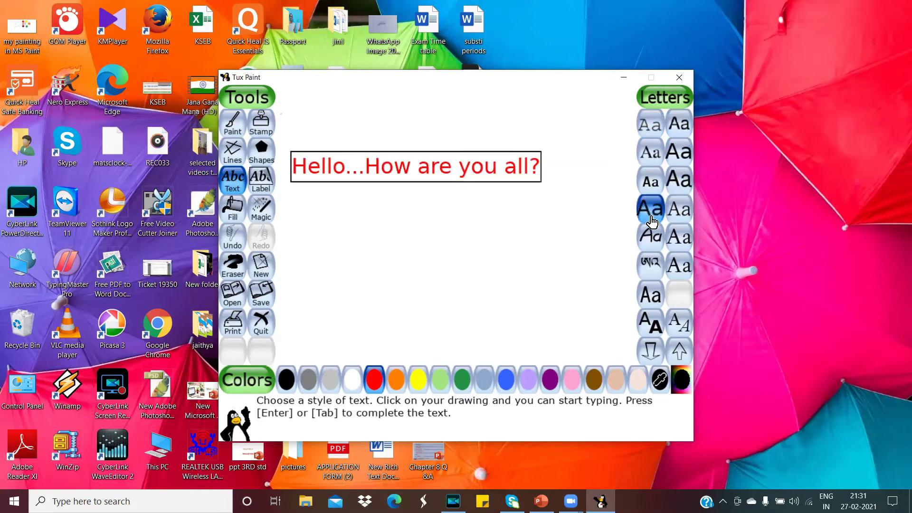
{"action": "left_click", "coordinate": [653, 236]}
{"action": "left_click", "coordinate": [654, 265]}
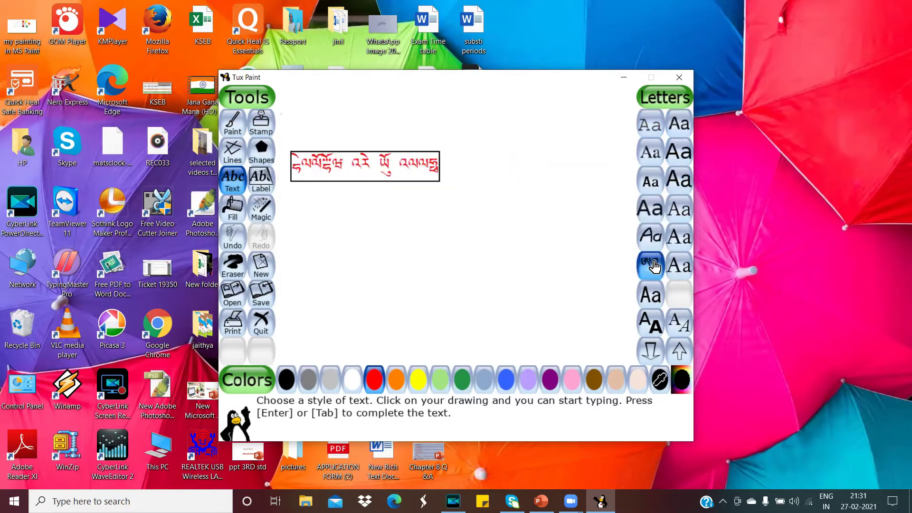
{"action": "left_click", "coordinate": [679, 275]}
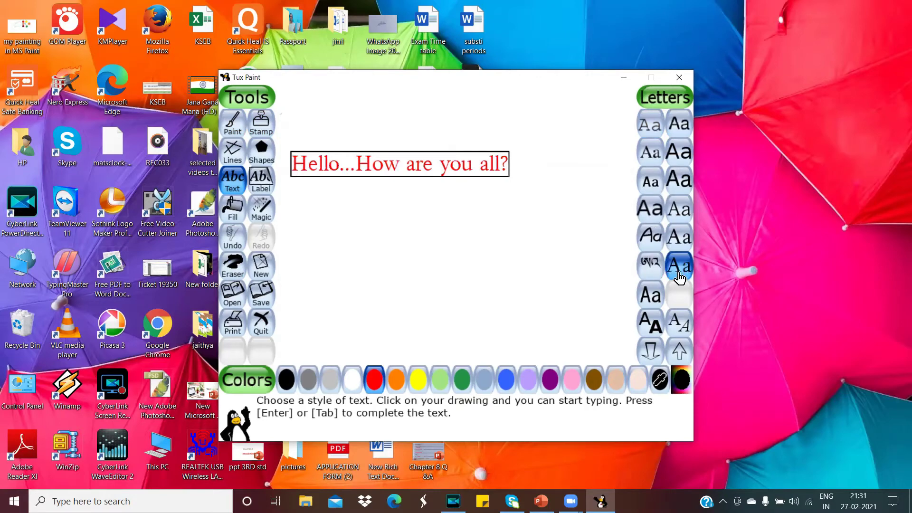
{"action": "left_click", "coordinate": [659, 293]}
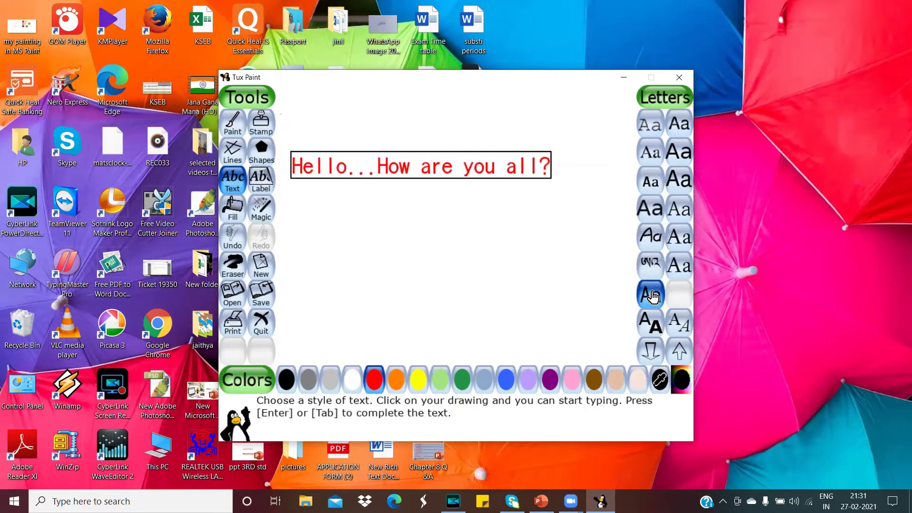
{"action": "left_click", "coordinate": [678, 264]}
{"action": "left_click", "coordinate": [678, 208]}
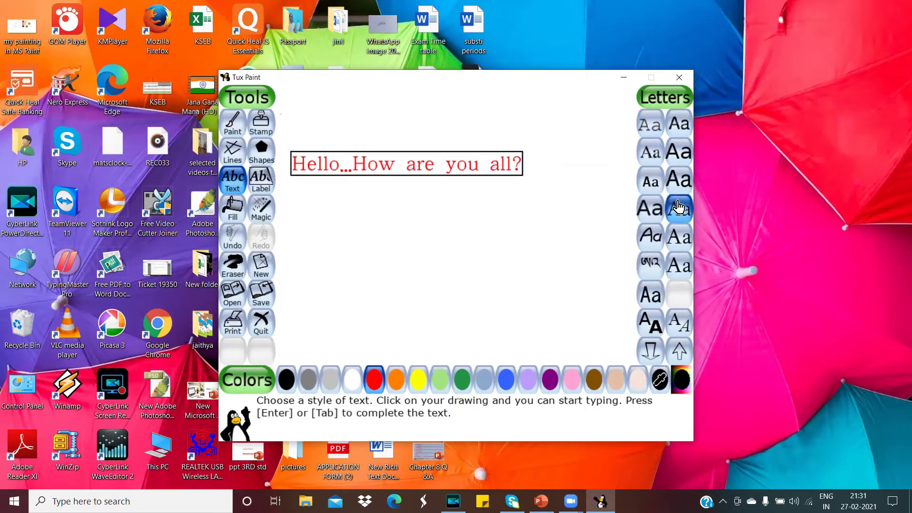
{"action": "left_click", "coordinate": [677, 179]}
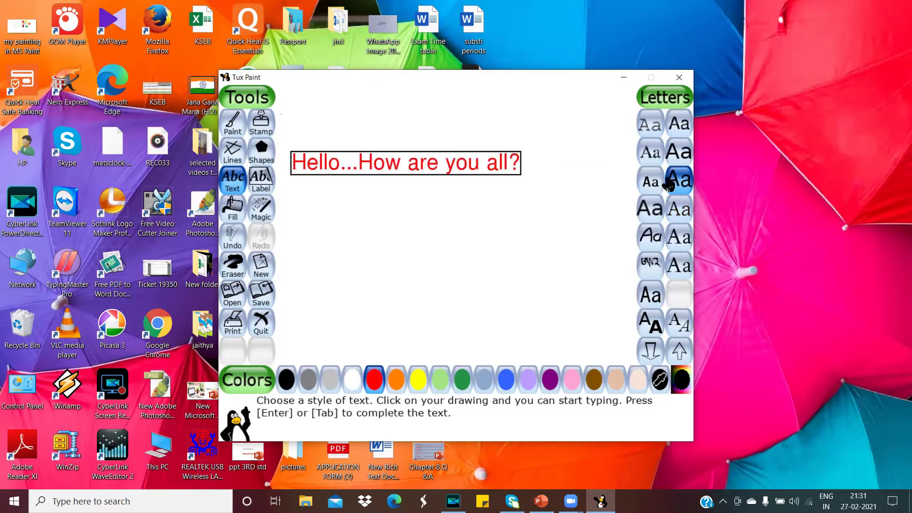
{"action": "left_click", "coordinate": [232, 208]}
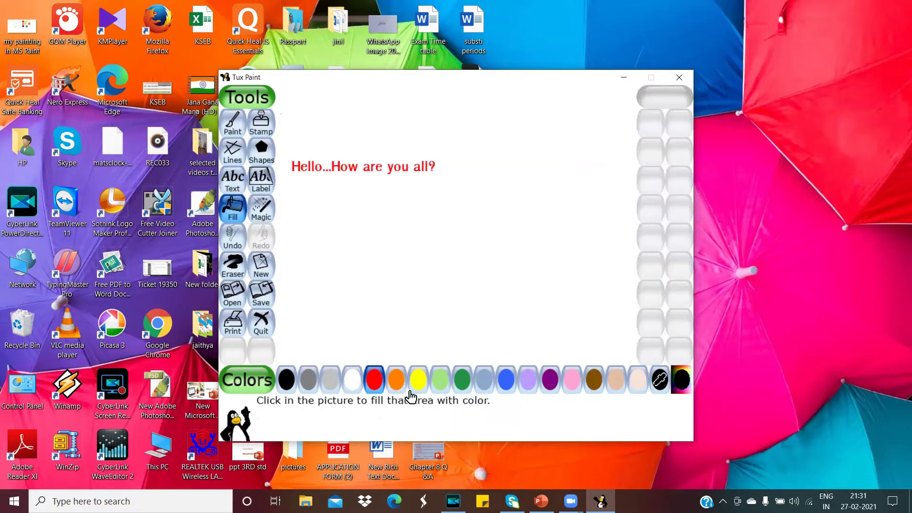
Fill the white background dark green, then refill it brown behind the greeting
{"action": "left_click", "coordinate": [427, 388]}
{"action": "left_click", "coordinate": [461, 382]}
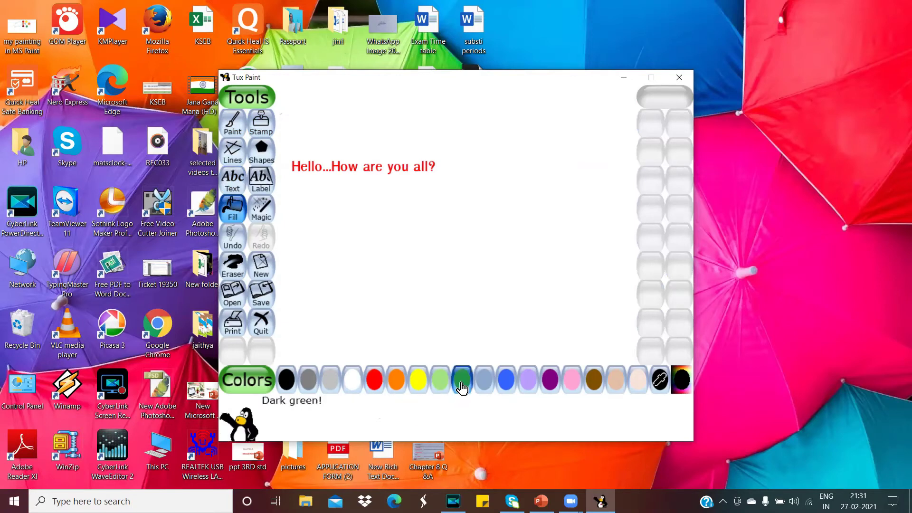
{"action": "left_click", "coordinate": [427, 218]}
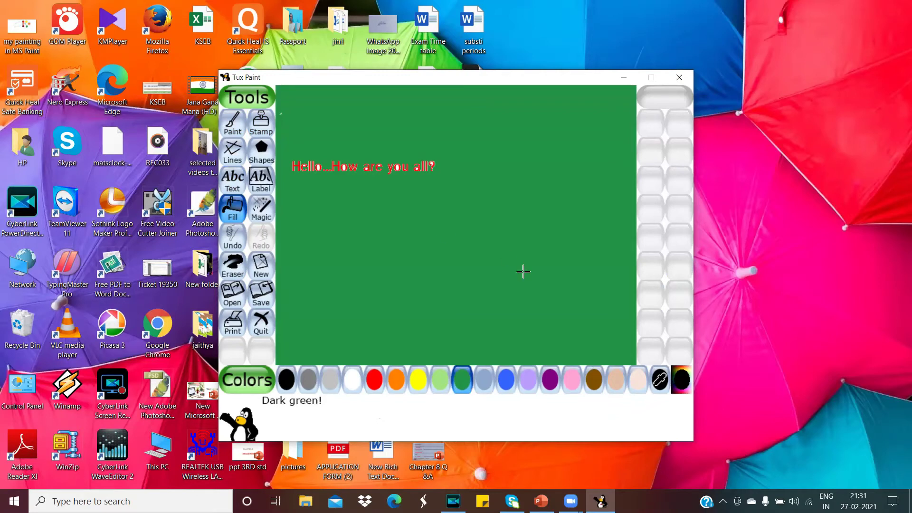
{"action": "left_click", "coordinate": [595, 382]}
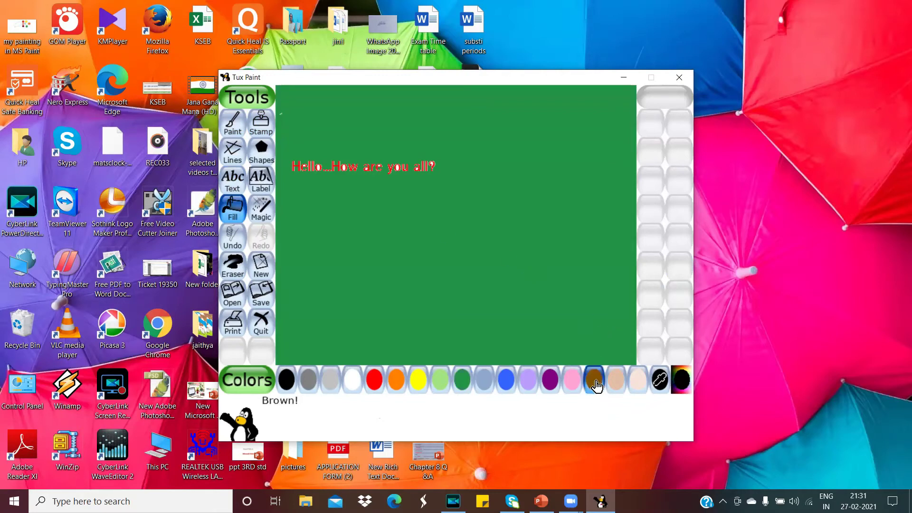
{"action": "left_click", "coordinate": [495, 255]}
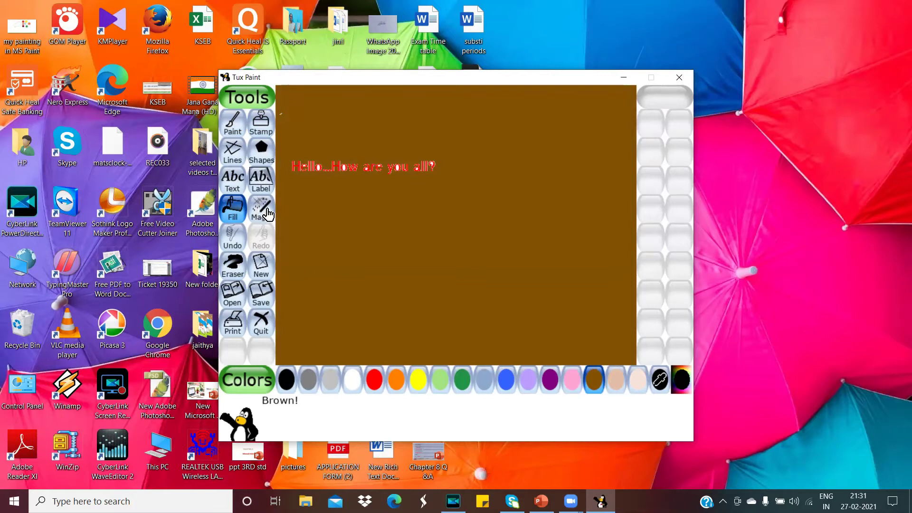
{"action": "left_click", "coordinate": [261, 268]}
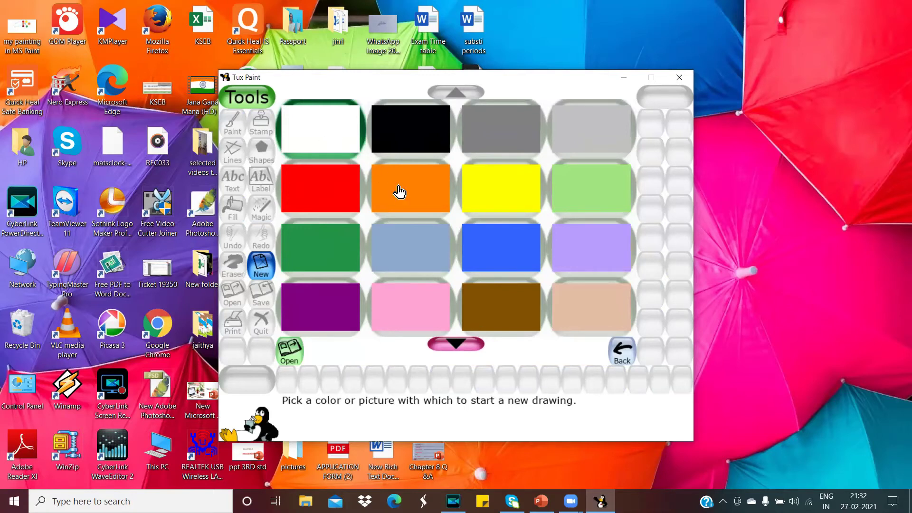
Start a new drawing on a white background and discard the brown picture without saving
{"action": "left_click", "coordinate": [287, 352]}
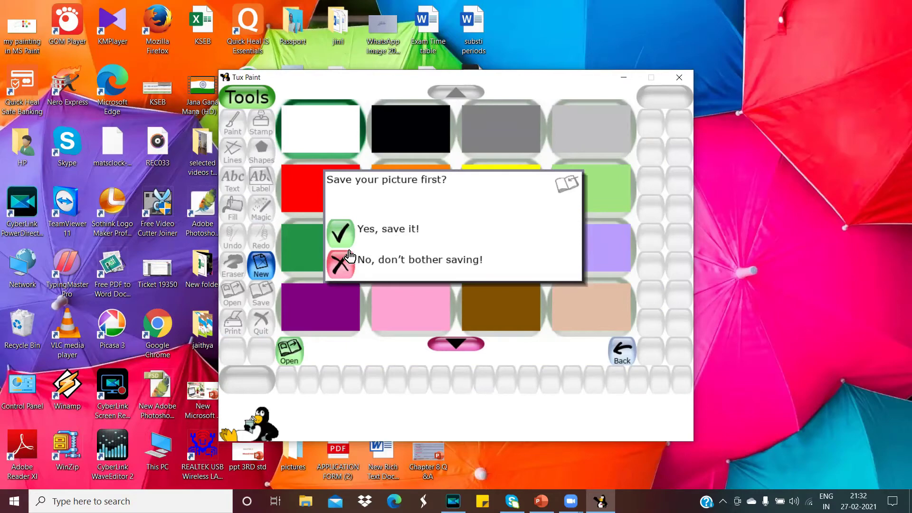
{"action": "left_click", "coordinate": [348, 266]}
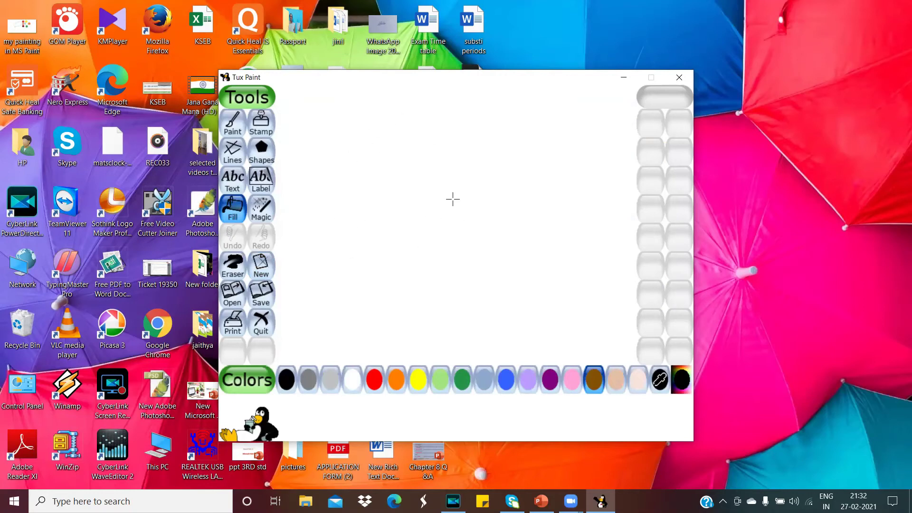
Draw a reddish-brown wall near the canvas centre with the small Bricks magic effect
{"action": "left_click", "coordinate": [263, 210]}
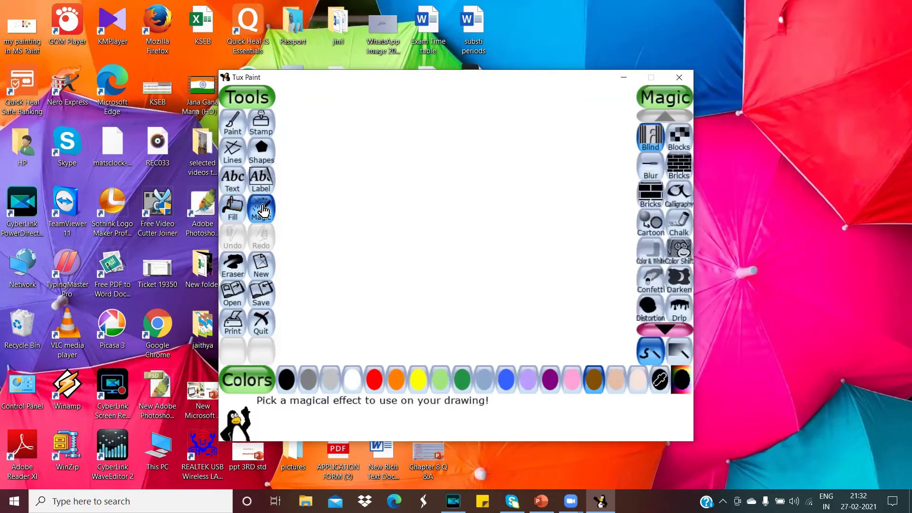
{"action": "left_click", "coordinate": [683, 171]}
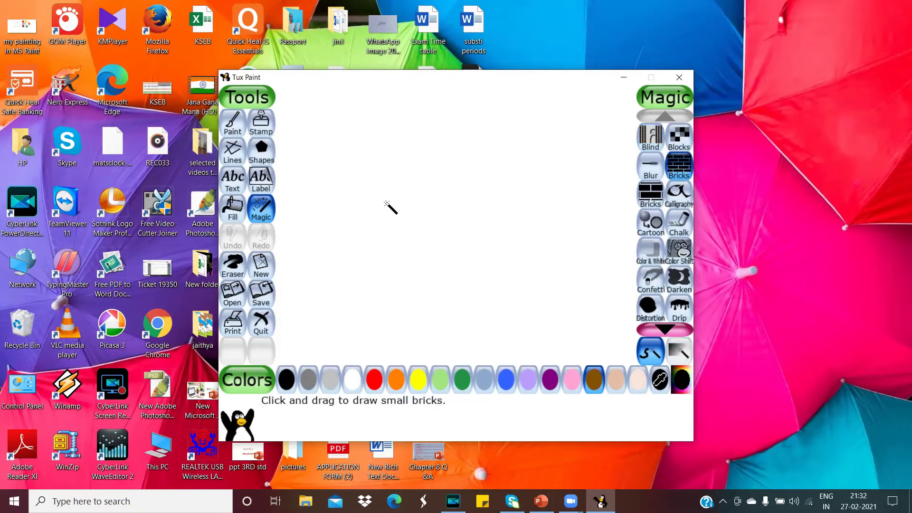
{"action": "mouse_move", "coordinate": [388, 231]}
{"action": "left_mouse_down"}
{"action": "mouse_move", "coordinate": [390, 192]}
{"action": "mouse_move", "coordinate": [415, 185]}
{"action": "mouse_move", "coordinate": [460, 187]}
{"action": "mouse_move", "coordinate": [473, 226]}
{"action": "mouse_move", "coordinate": [397, 228]}
{"action": "mouse_move", "coordinate": [395, 196]}
{"action": "mouse_move", "coordinate": [424, 197]}
{"action": "mouse_move", "coordinate": [406, 200]}
{"action": "mouse_move", "coordinate": [413, 227]}
{"action": "mouse_move", "coordinate": [419, 187]}
{"action": "mouse_move", "coordinate": [429, 214]}
{"action": "mouse_move", "coordinate": [437, 215]}
{"action": "mouse_move", "coordinate": [438, 197]}
{"action": "mouse_move", "coordinate": [453, 218]}
{"action": "mouse_move", "coordinate": [454, 190]}
{"action": "mouse_move", "coordinate": [464, 220]}
{"action": "mouse_move", "coordinate": [473, 188]}
{"action": "mouse_move", "coordinate": [472, 231]}
{"action": "mouse_move", "coordinate": [432, 232]}
{"action": "mouse_move", "coordinate": [485, 226]}
{"action": "mouse_move", "coordinate": [484, 189]}
{"action": "mouse_move", "coordinate": [484, 230]}
{"action": "mouse_move", "coordinate": [492, 230]}
{"action": "mouse_move", "coordinate": [492, 192]}
{"action": "mouse_move", "coordinate": [502, 192]}
{"action": "mouse_move", "coordinate": [507, 234]}
{"action": "left_mouse_up"}
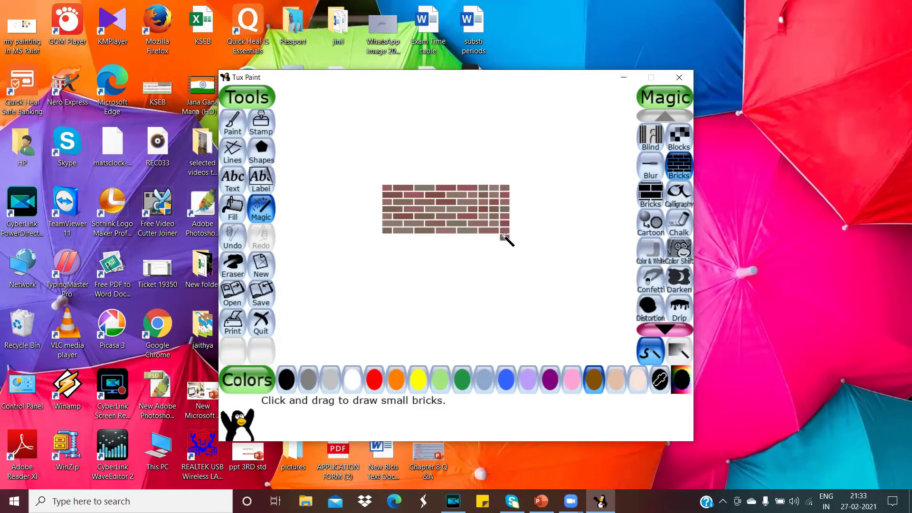
Remove the stray brick fragment below the wall using a medium square eraser
{"action": "left_click", "coordinate": [232, 266]}
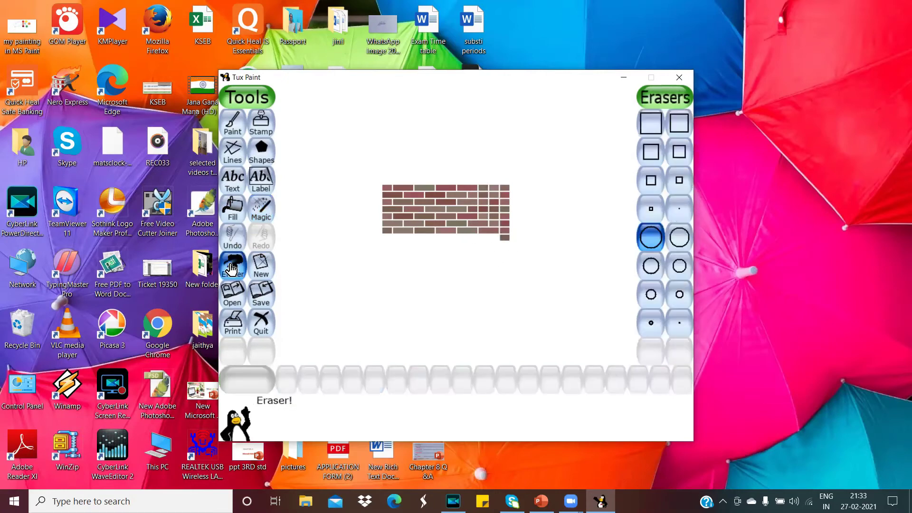
{"action": "left_click", "coordinate": [650, 182]}
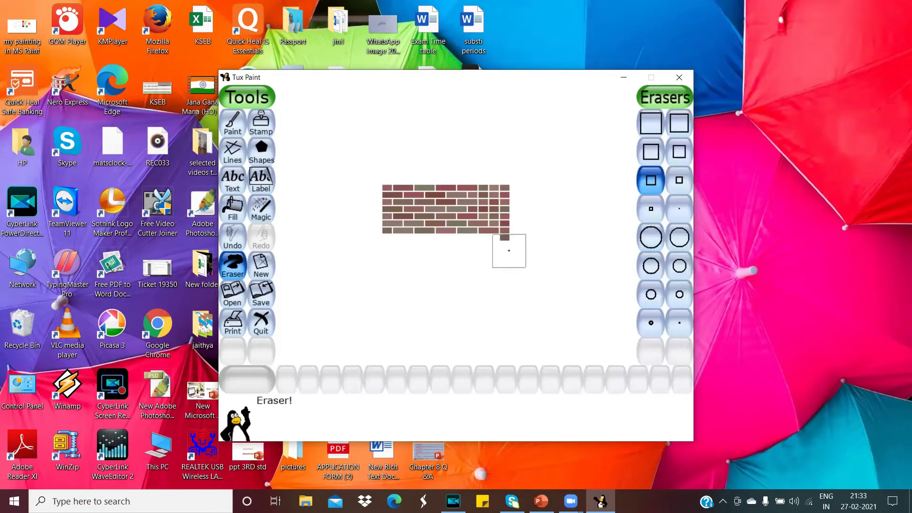
{"action": "left_click", "coordinate": [509, 251]}
{"action": "left_click", "coordinate": [262, 209]}
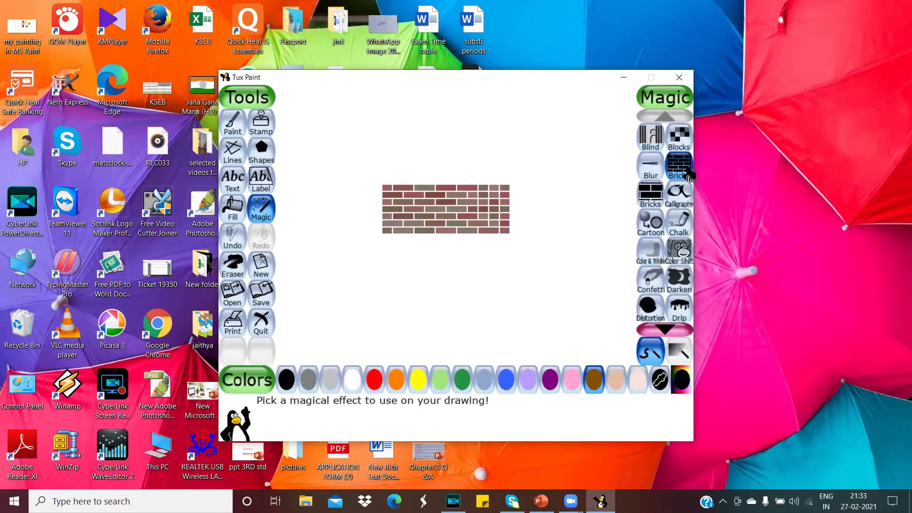
Choose the Flower magic effect and plant several flowers below the brick wall
{"action": "left_click", "coordinate": [664, 327]}
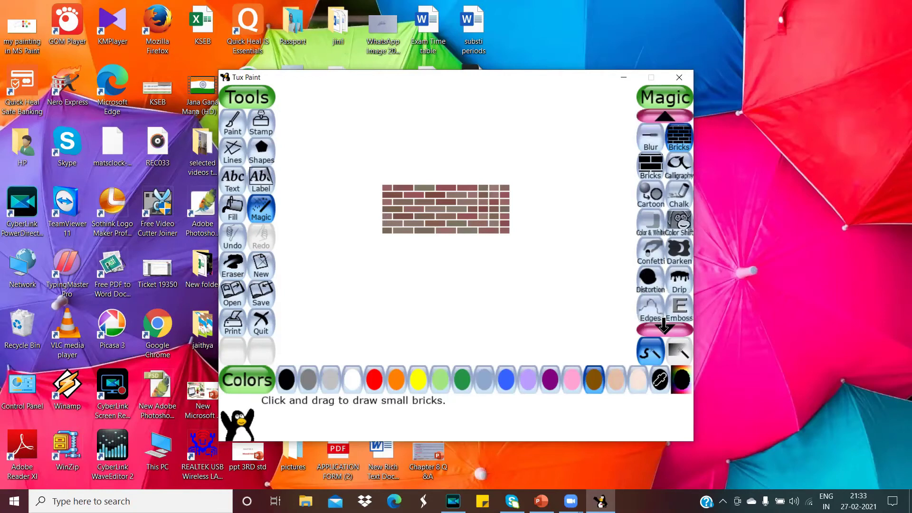
{"action": "left_click", "coordinate": [664, 327]}
{"action": "left_click", "coordinate": [664, 327]}
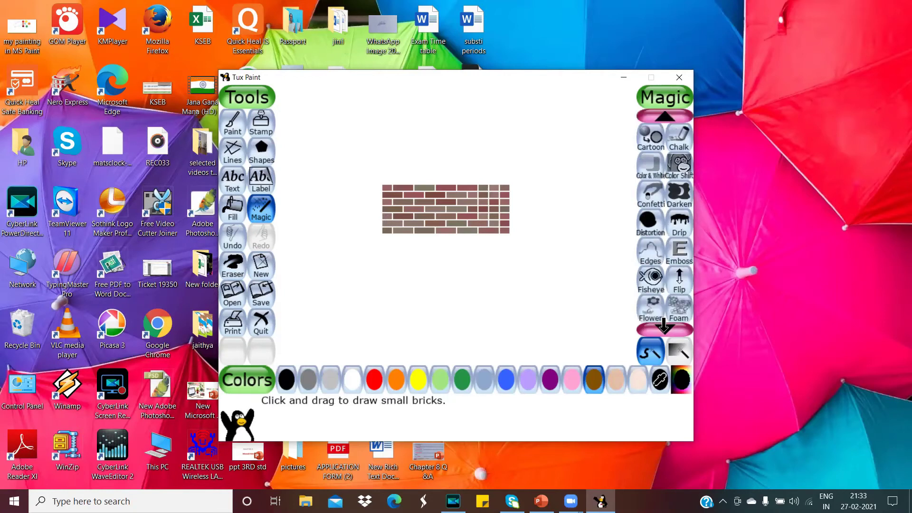
{"action": "left_click", "coordinate": [664, 326]}
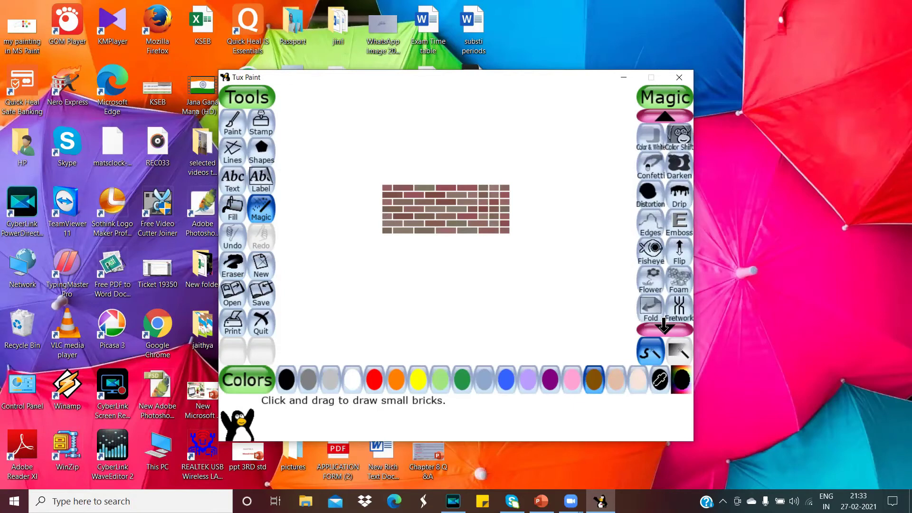
{"action": "left_click", "coordinate": [644, 285]}
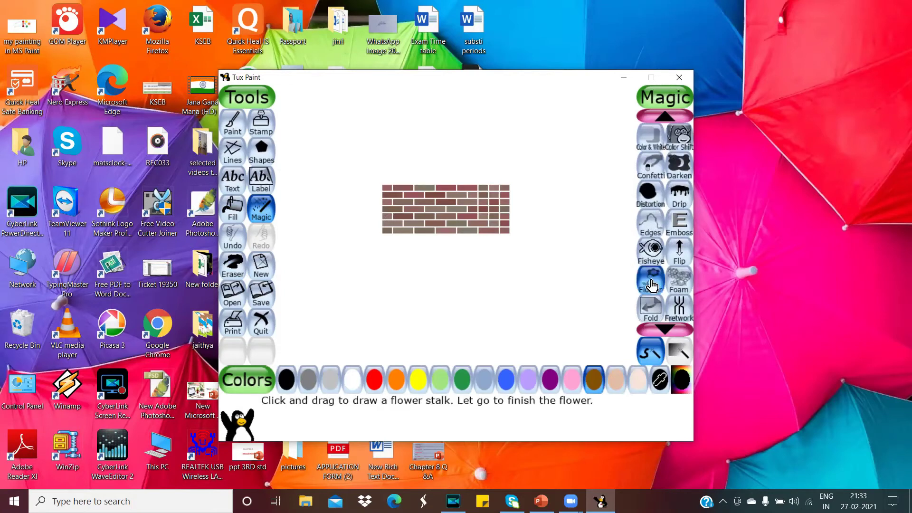
{"action": "left_click", "coordinate": [568, 287]}
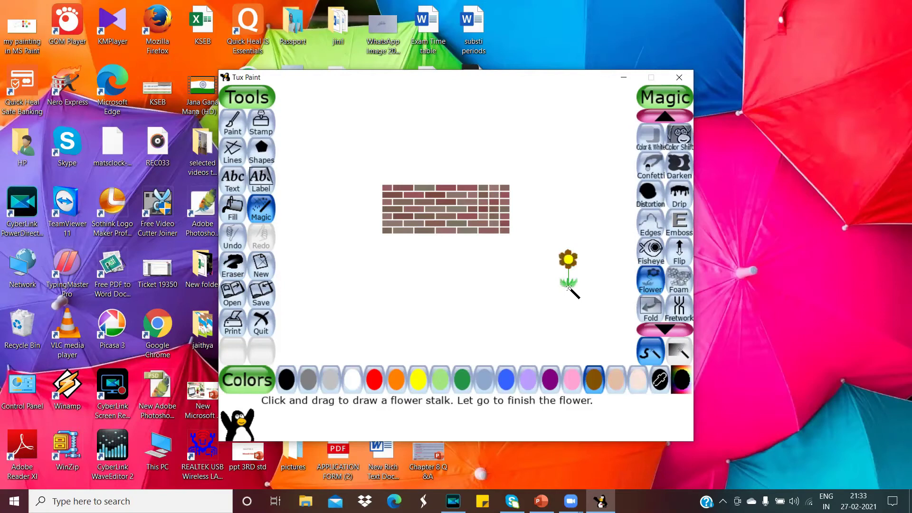
{"action": "left_click", "coordinate": [448, 286]}
{"action": "left_click_drag", "start_coordinate": [384, 302], "coordinate": [384, 301]}
{"action": "left_click_drag", "start_coordinate": [510, 308], "coordinate": [511, 309]}
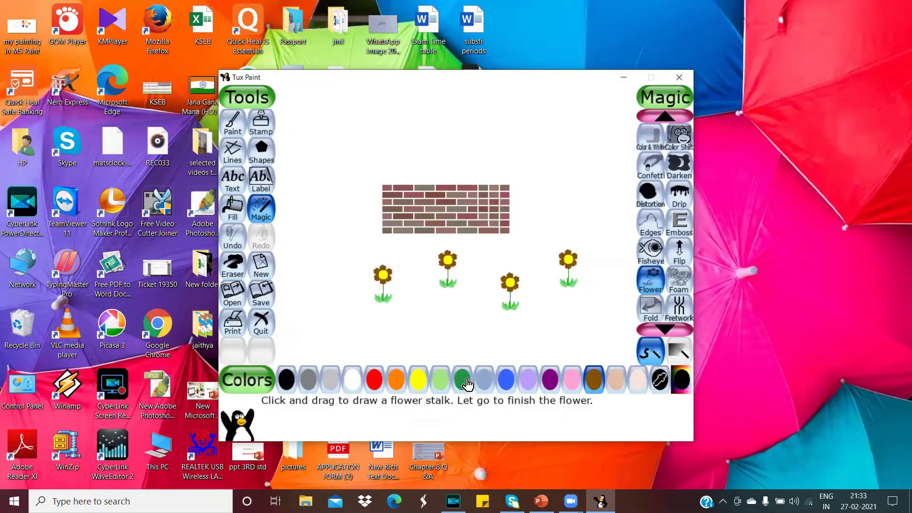
Add yellow, orange, red, purple and brown flowers across the row beneath the wall
{"action": "left_click", "coordinate": [418, 380]}
{"action": "left_click_drag", "start_coordinate": [437, 327], "coordinate": [437, 328]}
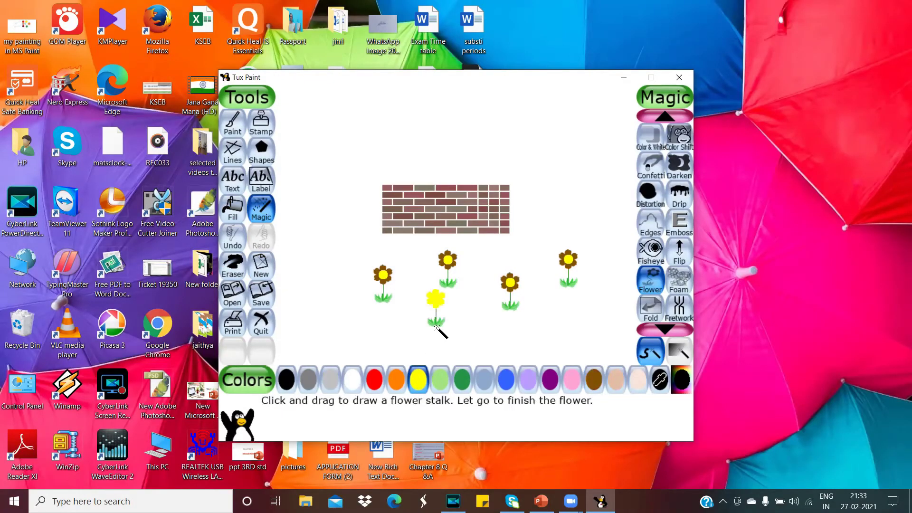
{"action": "left_click", "coordinate": [396, 380]}
{"action": "left_click_drag", "start_coordinate": [322, 334], "coordinate": [322, 333]}
{"action": "left_click", "coordinate": [374, 380]}
{"action": "left_click_drag", "start_coordinate": [379, 352], "coordinate": [379, 352]}
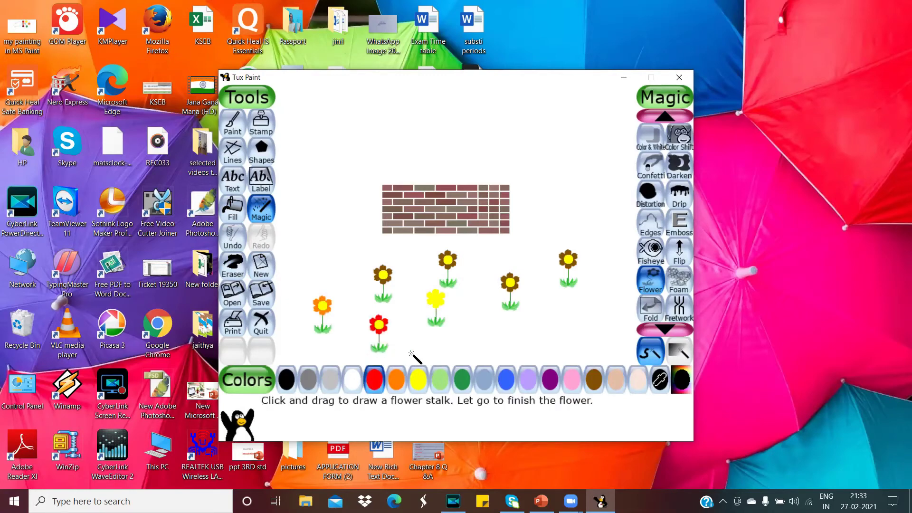
{"action": "left_click", "coordinate": [549, 380]}
{"action": "left_click_drag", "start_coordinate": [546, 336], "coordinate": [546, 337]}
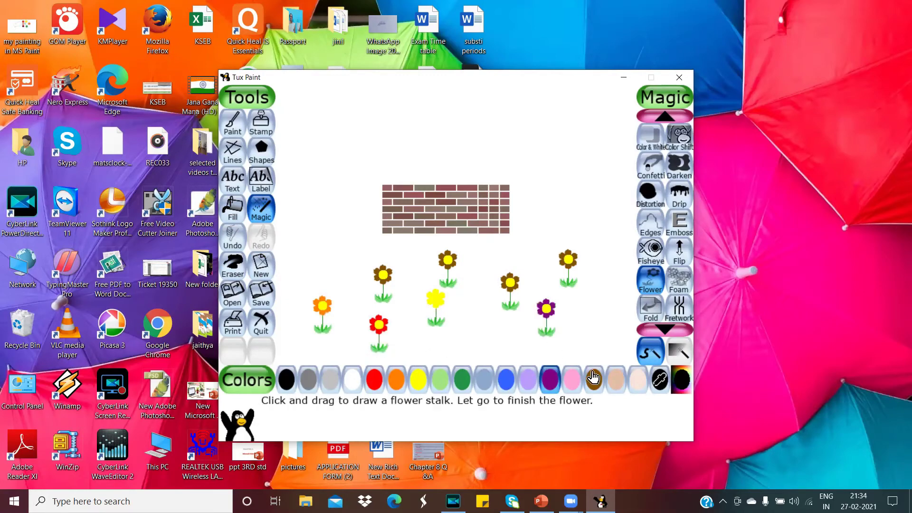
{"action": "left_click", "coordinate": [594, 379]}
{"action": "left_click_drag", "start_coordinate": [609, 322], "coordinate": [609, 322]}
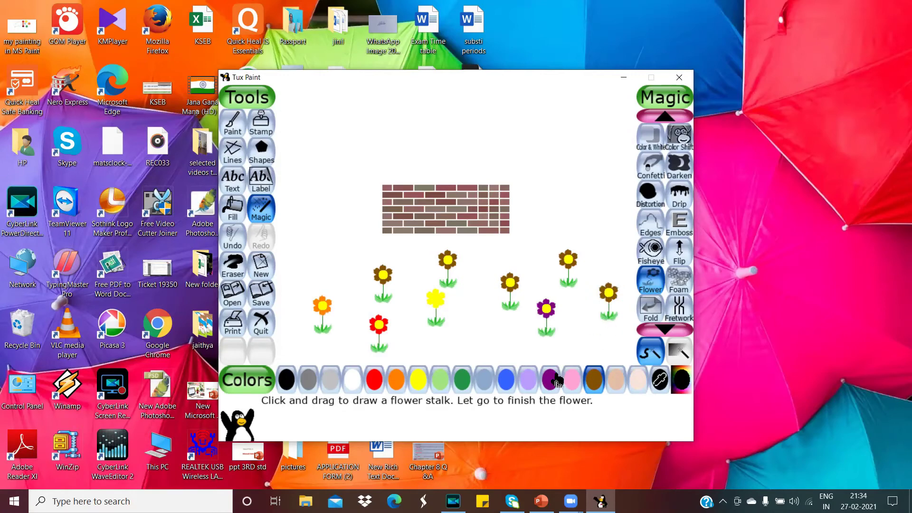
Add lavender, blue, beige and dark grey flowers to fill out the row
{"action": "left_click", "coordinate": [531, 381]}
{"action": "left_click_drag", "start_coordinate": [484, 337], "coordinate": [483, 337]}
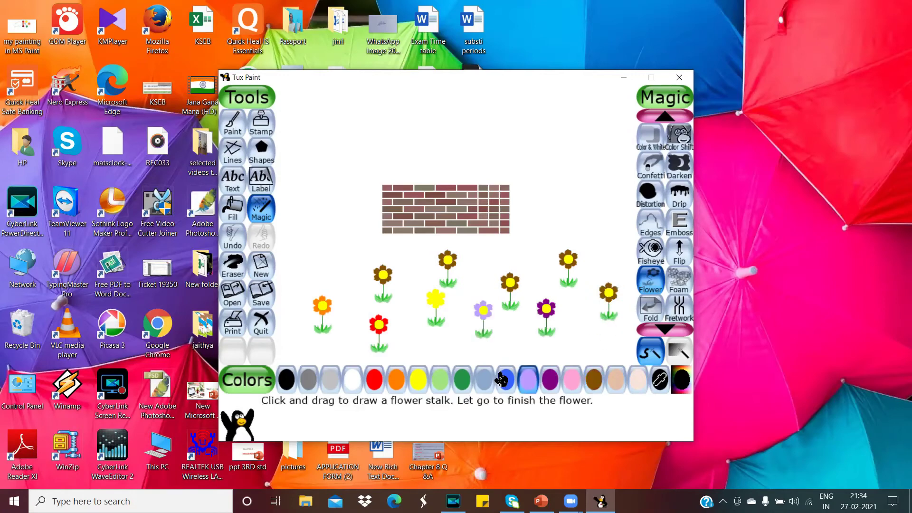
{"action": "left_click", "coordinate": [505, 380]}
{"action": "left_click_drag", "start_coordinate": [533, 263], "coordinate": [533, 263]}
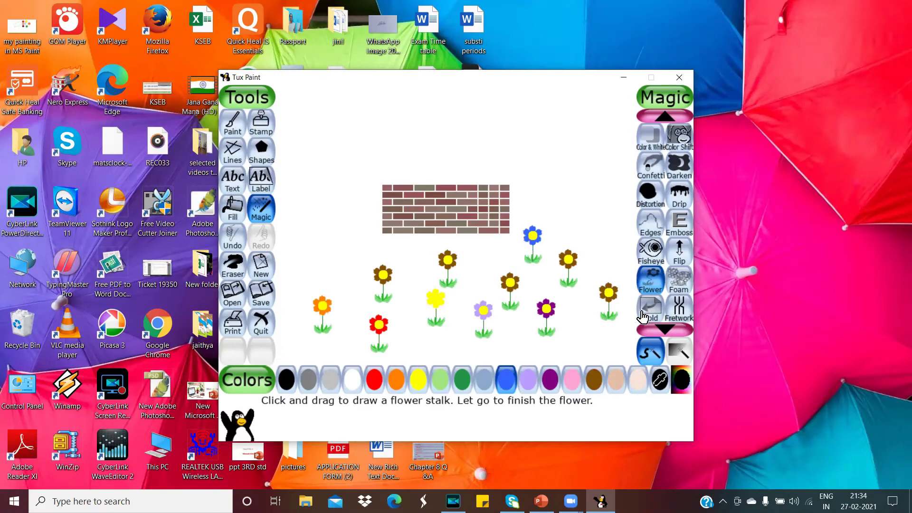
{"action": "left_click", "coordinate": [580, 332]}
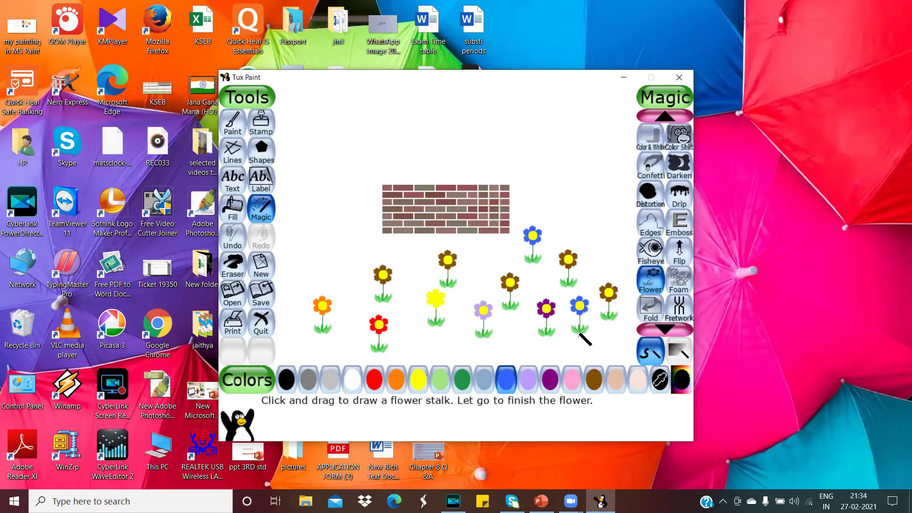
{"action": "left_click", "coordinate": [637, 380]}
{"action": "left_click", "coordinate": [611, 341]}
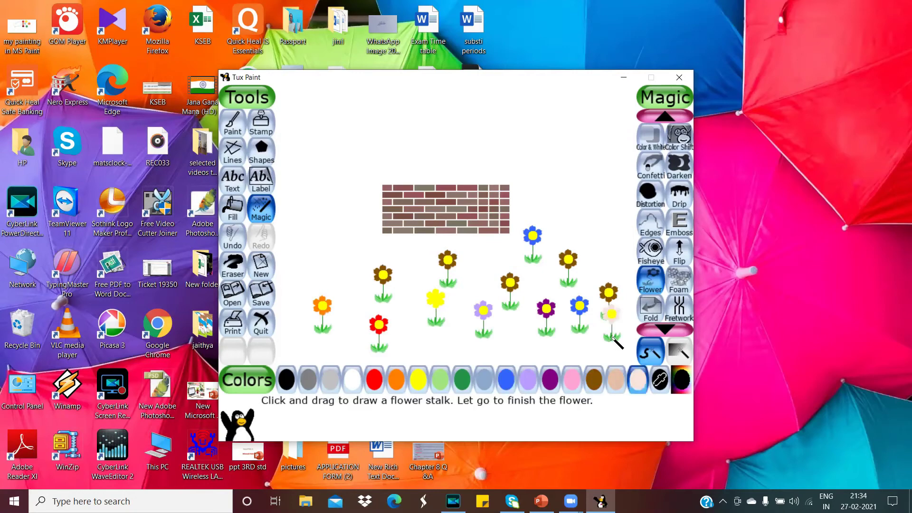
{"action": "left_click", "coordinate": [610, 254]}
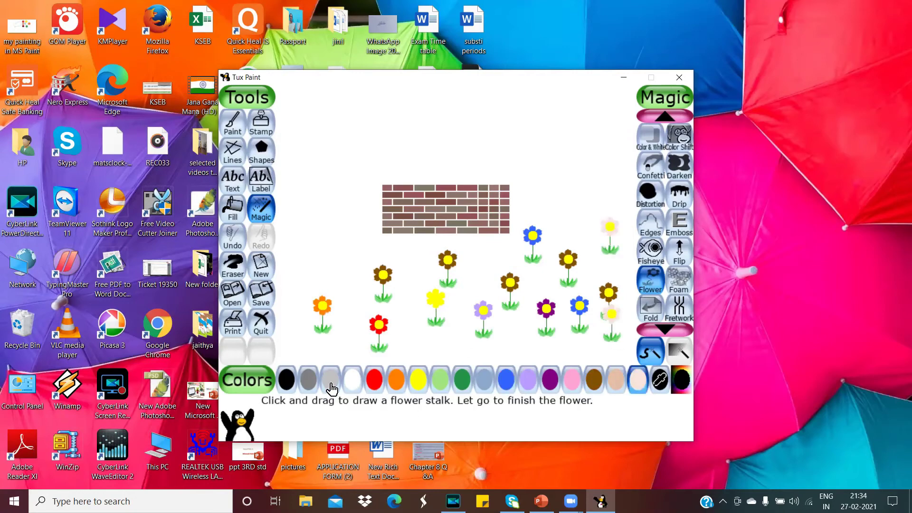
{"action": "left_click", "coordinate": [308, 387]}
{"action": "left_click", "coordinate": [354, 335]}
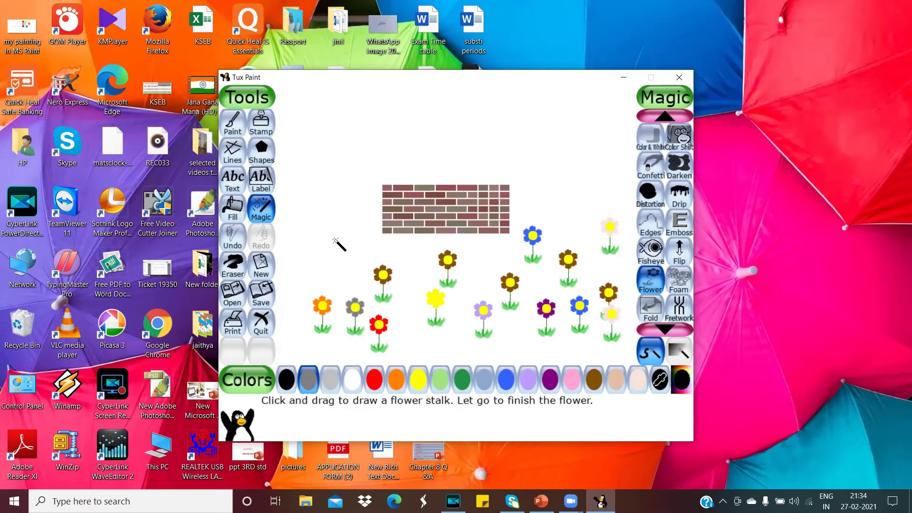
{"action": "left_click", "coordinate": [268, 274]}
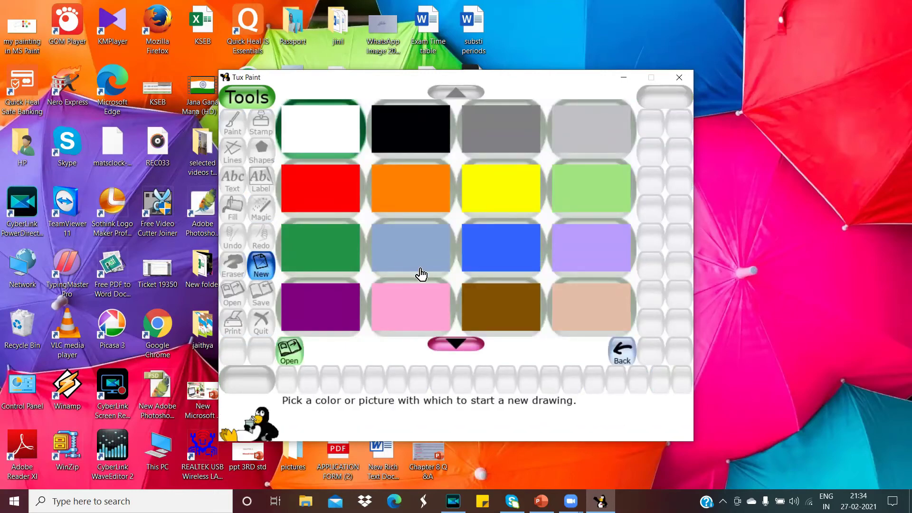
Start a new drawing with a pink background and discard the flower picture without saving
{"action": "left_click", "coordinate": [432, 318]}
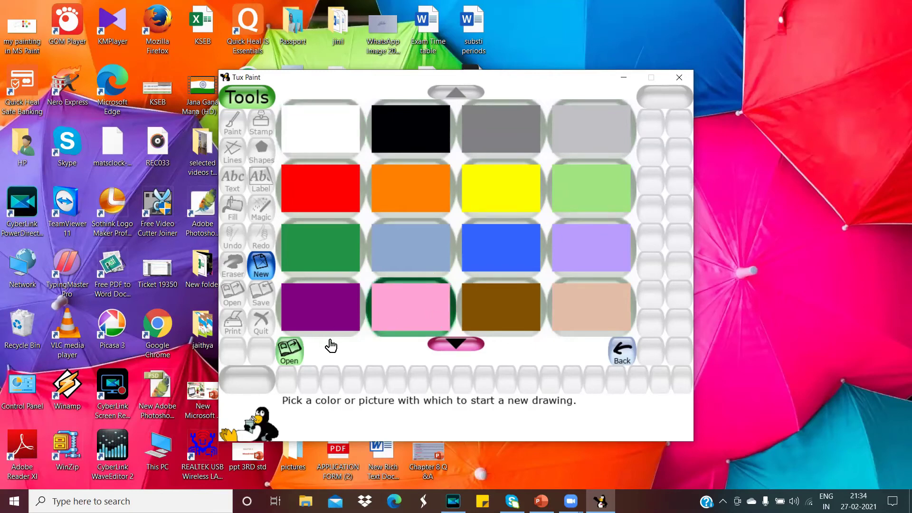
{"action": "left_click", "coordinate": [290, 351]}
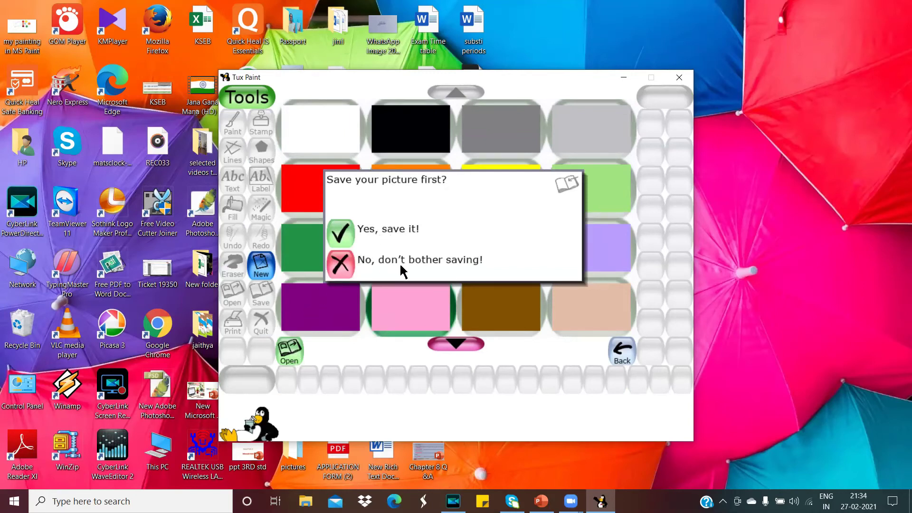
{"action": "left_click", "coordinate": [340, 263]}
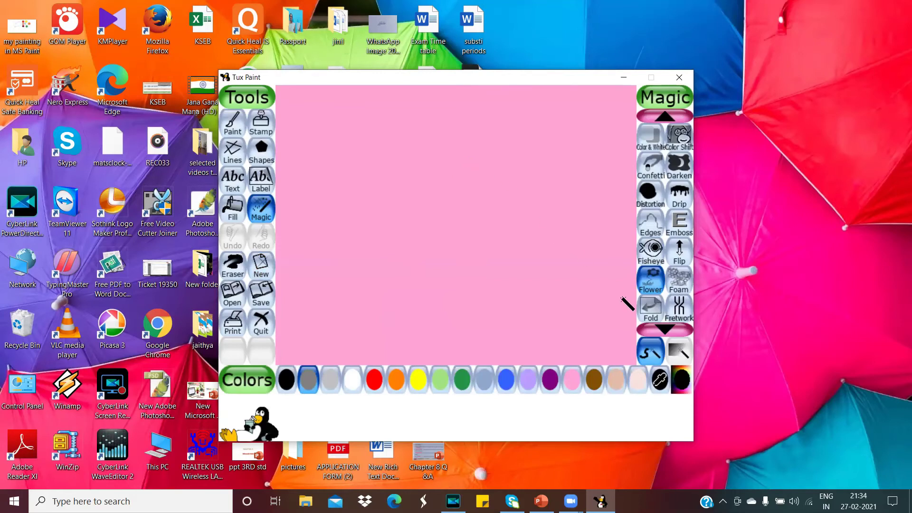
Paint a wide band of green grass across the lower pink canvas with the Grass magic effect
{"action": "left_click", "coordinate": [668, 328]}
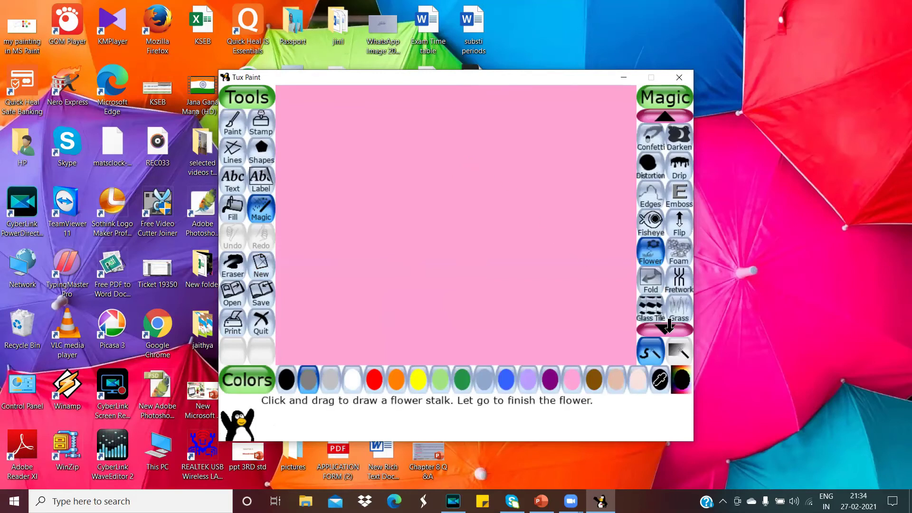
{"action": "left_click", "coordinate": [669, 327]}
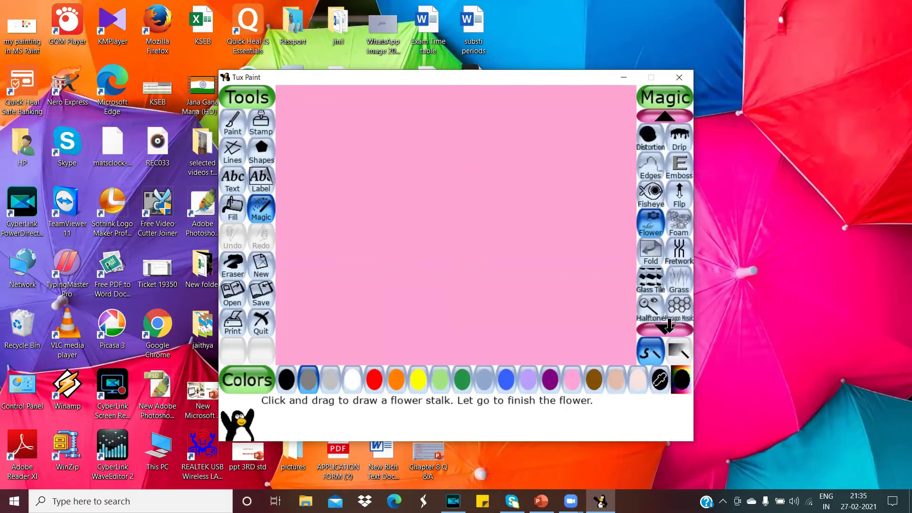
{"action": "left_click", "coordinate": [684, 284]}
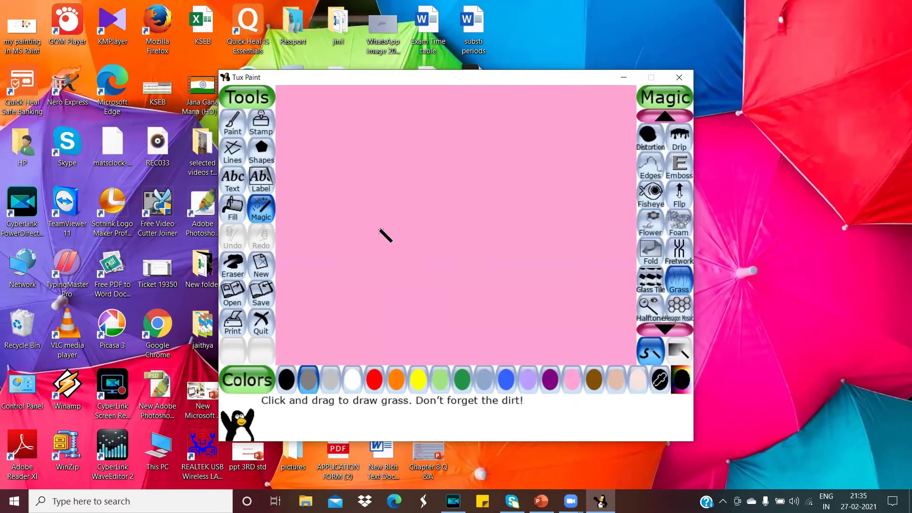
{"action": "mouse_move", "coordinate": [316, 311]}
{"action": "left_mouse_down"}
{"action": "mouse_move", "coordinate": [472, 304]}
{"action": "mouse_move", "coordinate": [545, 331]}
{"action": "mouse_move", "coordinate": [605, 331]}
{"action": "mouse_move", "coordinate": [614, 305]}
{"action": "mouse_move", "coordinate": [455, 295]}
{"action": "mouse_move", "coordinate": [422, 266]}
{"action": "mouse_move", "coordinate": [279, 277]}
{"action": "mouse_move", "coordinate": [287, 316]}
{"action": "mouse_move", "coordinate": [357, 319]}
{"action": "mouse_move", "coordinate": [341, 334]}
{"action": "mouse_move", "coordinate": [472, 335]}
{"action": "mouse_move", "coordinate": [498, 345]}
{"action": "mouse_move", "coordinate": [459, 274]}
{"action": "mouse_move", "coordinate": [435, 273]}
{"action": "mouse_move", "coordinate": [576, 278]}
{"action": "mouse_move", "coordinate": [609, 257]}
{"action": "mouse_move", "coordinate": [633, 329]}
{"action": "mouse_move", "coordinate": [583, 345]}
{"action": "mouse_move", "coordinate": [486, 324]}
{"action": "mouse_move", "coordinate": [450, 339]}
{"action": "mouse_move", "coordinate": [288, 353]}
{"action": "mouse_move", "coordinate": [308, 307]}
{"action": "mouse_move", "coordinate": [470, 306]}
{"action": "mouse_move", "coordinate": [442, 342]}
{"action": "mouse_move", "coordinate": [534, 346]}
{"action": "mouse_move", "coordinate": [623, 323]}
{"action": "left_mouse_up"}
{"action": "left_click_drag", "start_coordinate": [554, 261], "coordinate": [443, 269]}
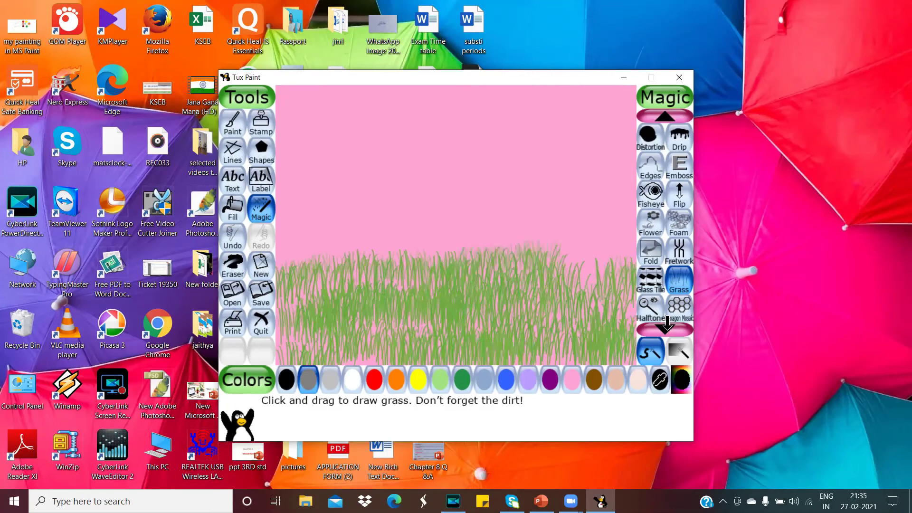
Scroll the magic effects list down to the last effects: TV, Waves, Xor Colors and Zoom
{"action": "left_click", "coordinate": [666, 326]}
{"action": "left_click", "coordinate": [667, 327]}
{"action": "left_click", "coordinate": [667, 327]}
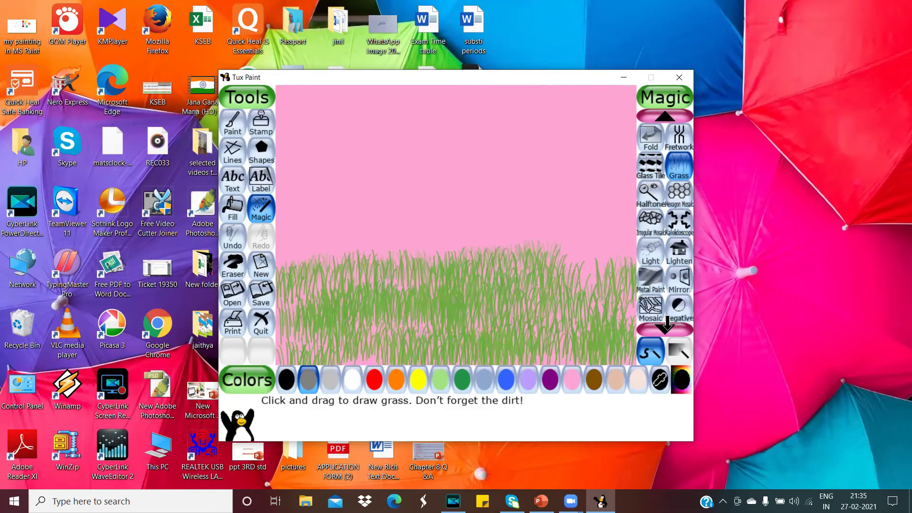
{"action": "left_click", "coordinate": [667, 326]}
{"action": "left_click", "coordinate": [667, 327]}
{"action": "left_click", "coordinate": [667, 327]}
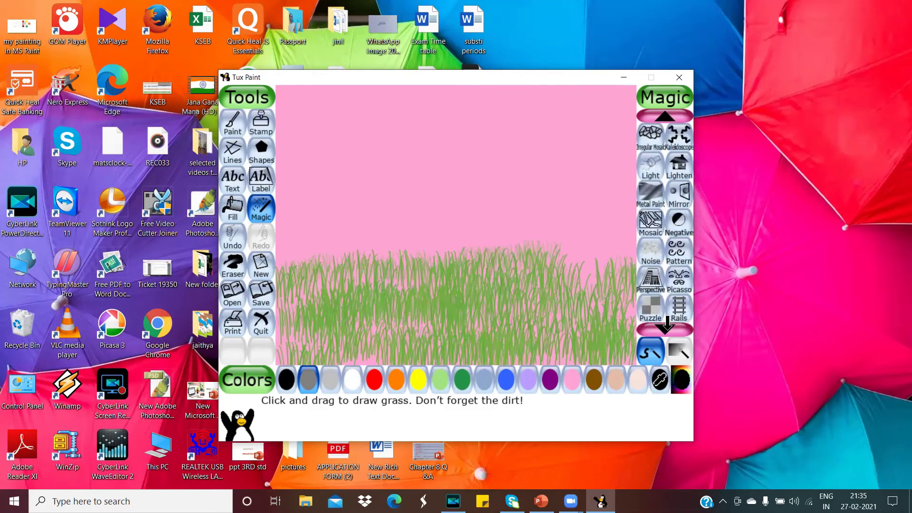
{"action": "left_click", "coordinate": [667, 327]}
{"action": "left_click", "coordinate": [667, 327]}
{"action": "left_click", "coordinate": [667, 327]}
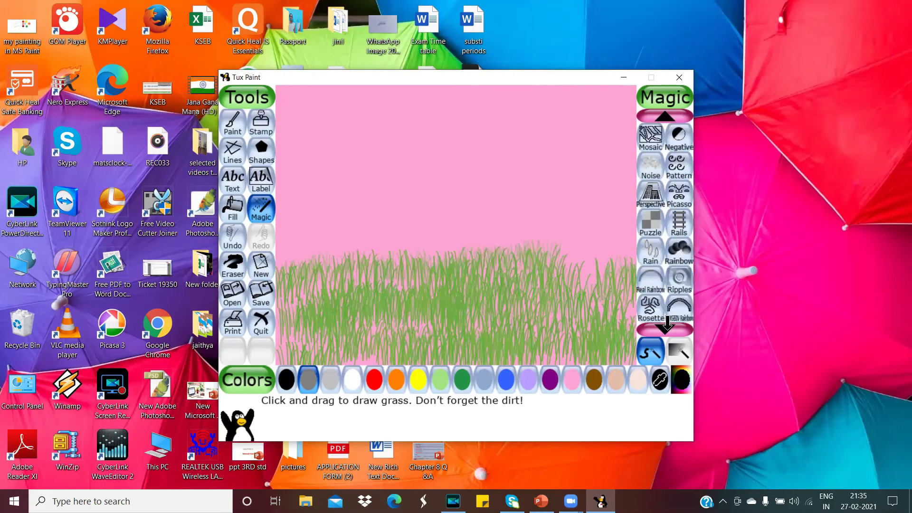
{"action": "left_click", "coordinate": [667, 327]}
{"action": "left_click", "coordinate": [666, 327]}
{"action": "left_click", "coordinate": [667, 326]}
{"action": "left_click", "coordinate": [666, 327]}
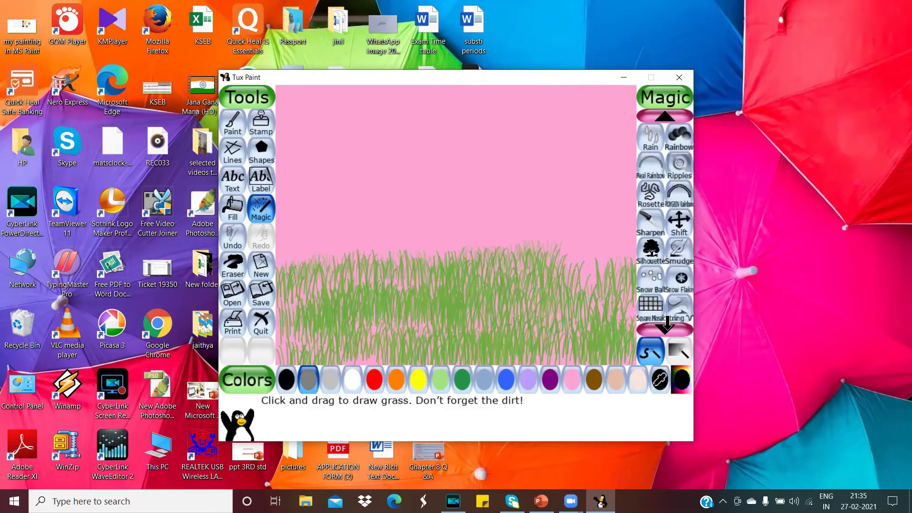
{"action": "left_click", "coordinate": [667, 327]}
{"action": "left_click", "coordinate": [667, 327]}
{"action": "left_click", "coordinate": [667, 327]}
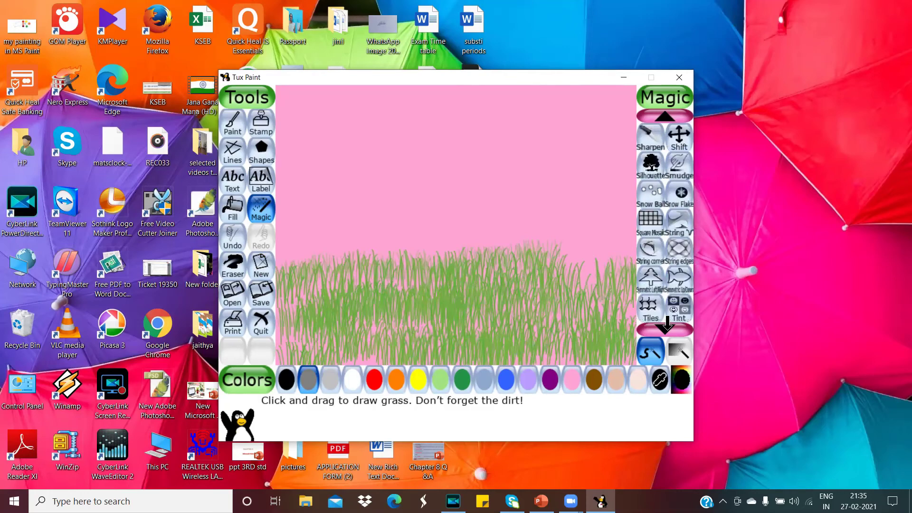
{"action": "left_click", "coordinate": [667, 326]}
{"action": "left_click", "coordinate": [666, 327]}
{"action": "left_click", "coordinate": [666, 327]}
{"action": "left_click", "coordinate": [667, 327]}
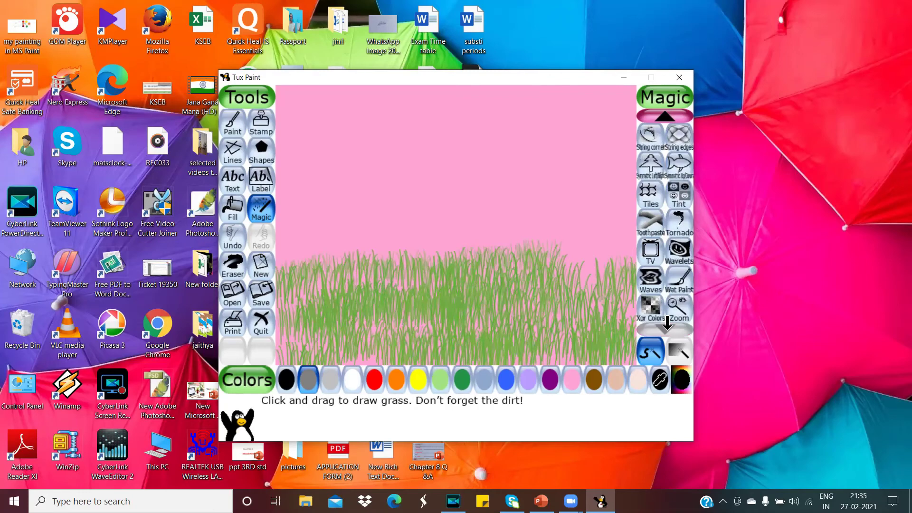
Start a new drawing from the red-hearts heart frame template, replacing the pink grass picture
{"action": "left_click", "coordinate": [261, 272]}
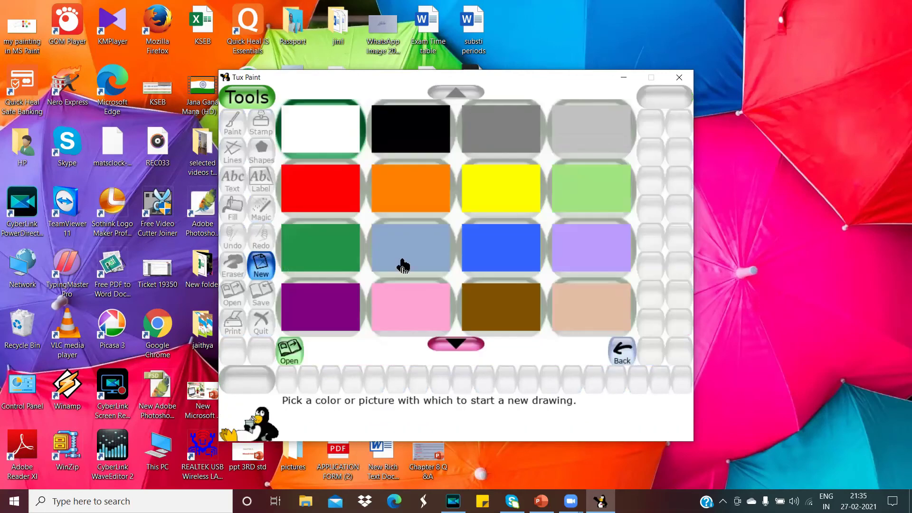
{"action": "left_click", "coordinate": [462, 339]}
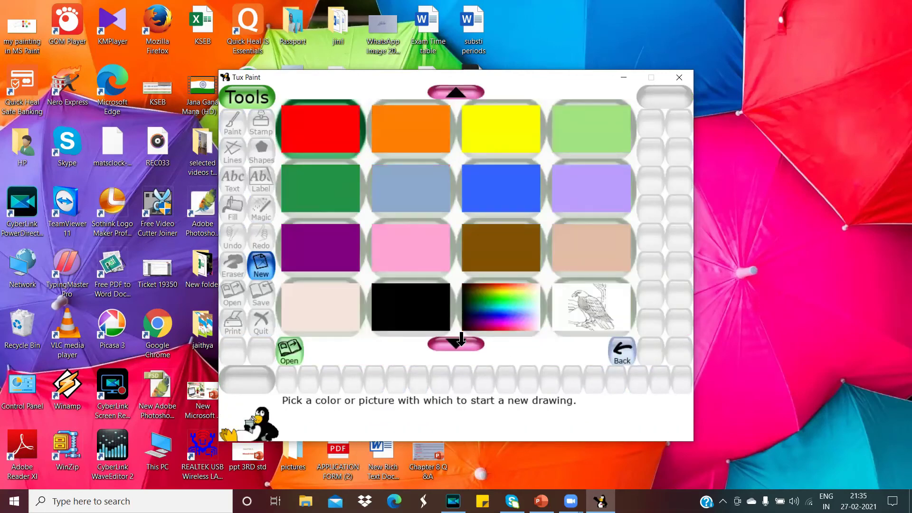
{"action": "left_click", "coordinate": [461, 339]}
{"action": "left_click", "coordinate": [461, 339]}
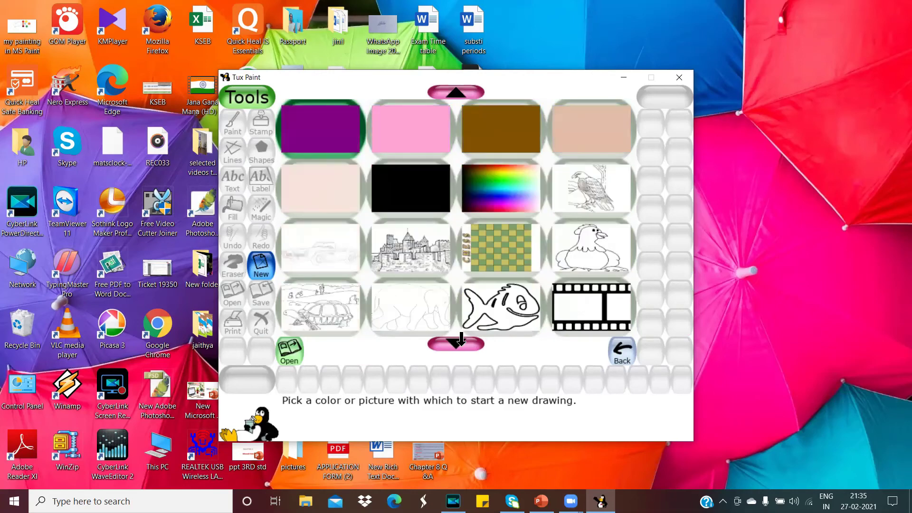
{"action": "left_click", "coordinate": [461, 339]}
{"action": "left_click", "coordinate": [461, 339]}
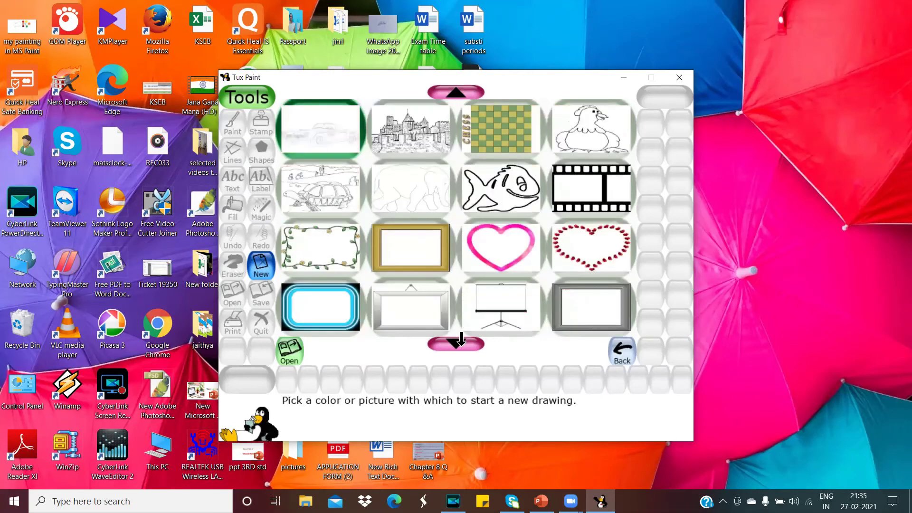
{"action": "left_click", "coordinate": [462, 339]}
{"action": "left_click", "coordinate": [592, 205]}
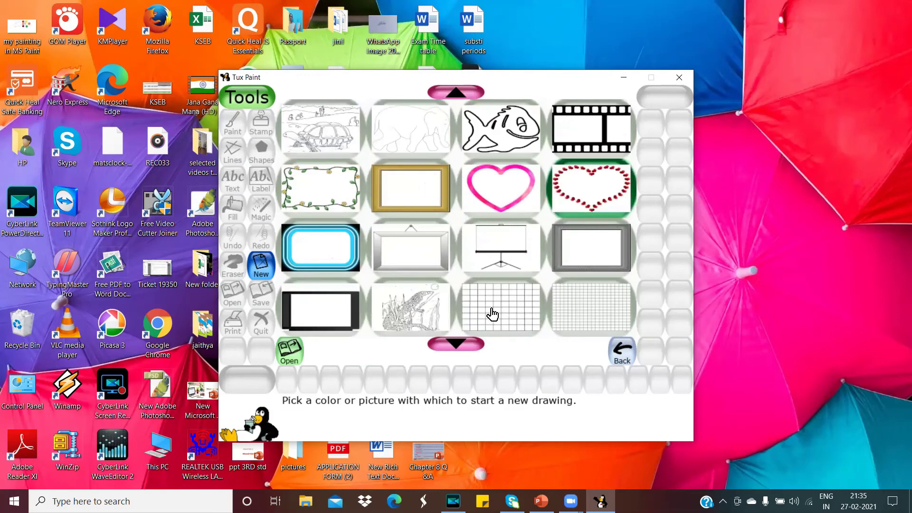
{"action": "left_click", "coordinate": [290, 353]}
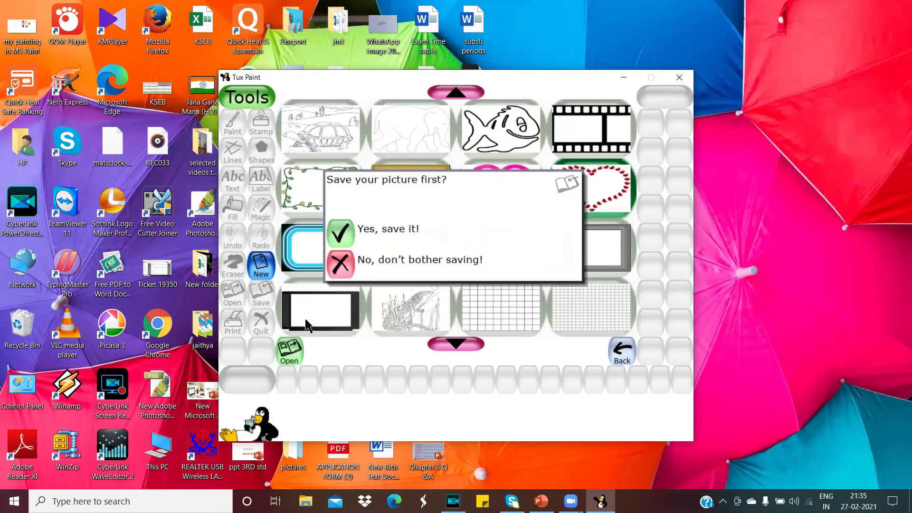
{"action": "left_click", "coordinate": [346, 264]}
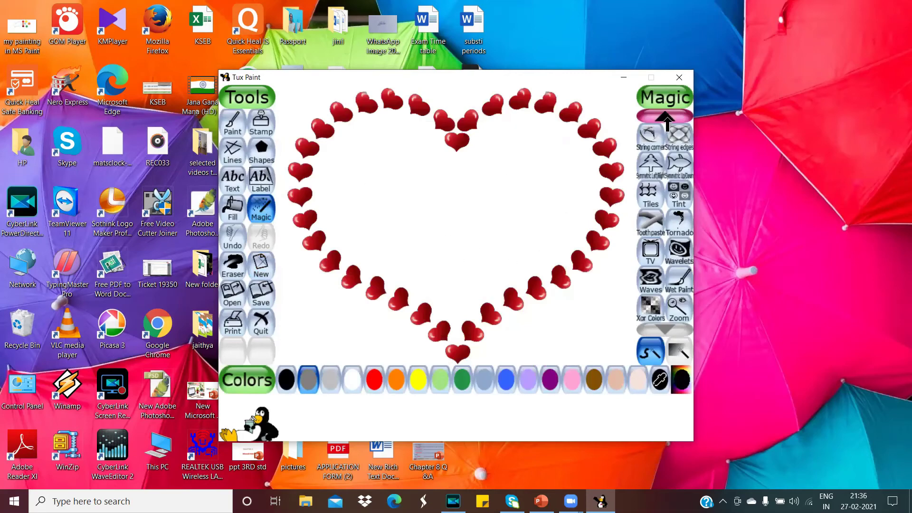
Draw a ROYGBIV Rainbow arch across the inside of the heart frame and save the picture
{"action": "left_click", "coordinate": [667, 125]}
{"action": "left_click", "coordinate": [667, 124]}
{"action": "left_click", "coordinate": [667, 125]}
{"action": "left_click", "coordinate": [667, 125]}
{"action": "left_click", "coordinate": [668, 125]}
{"action": "left_click", "coordinate": [667, 124]}
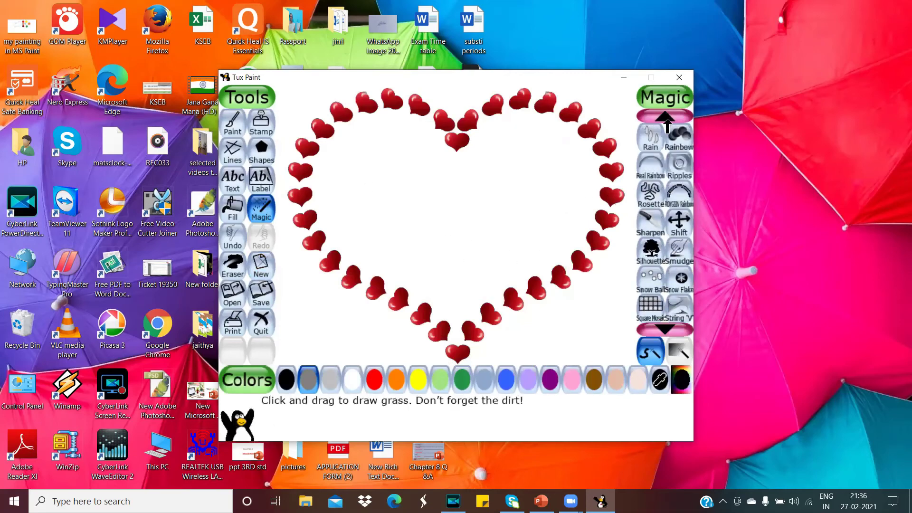
{"action": "left_click", "coordinate": [667, 124]}
{"action": "left_click", "coordinate": [679, 228]}
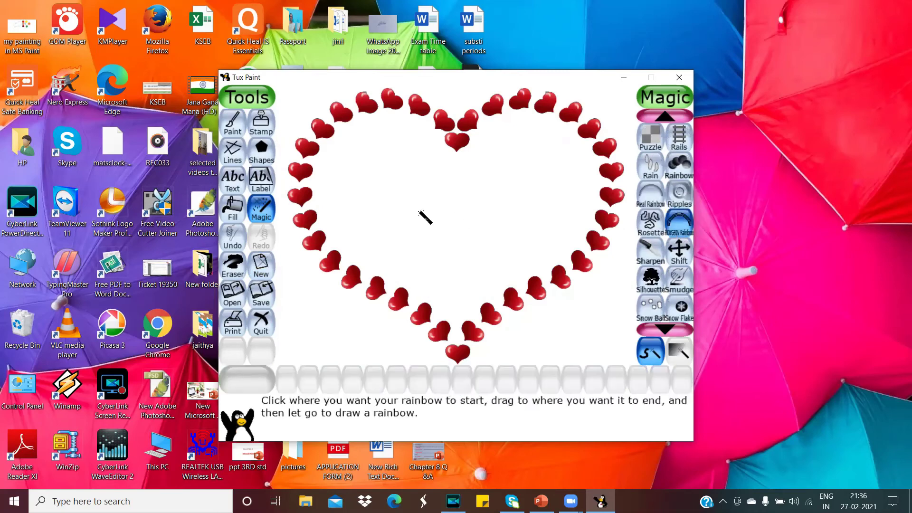
{"action": "left_click_drag", "start_coordinate": [375, 213], "coordinate": [559, 248]}
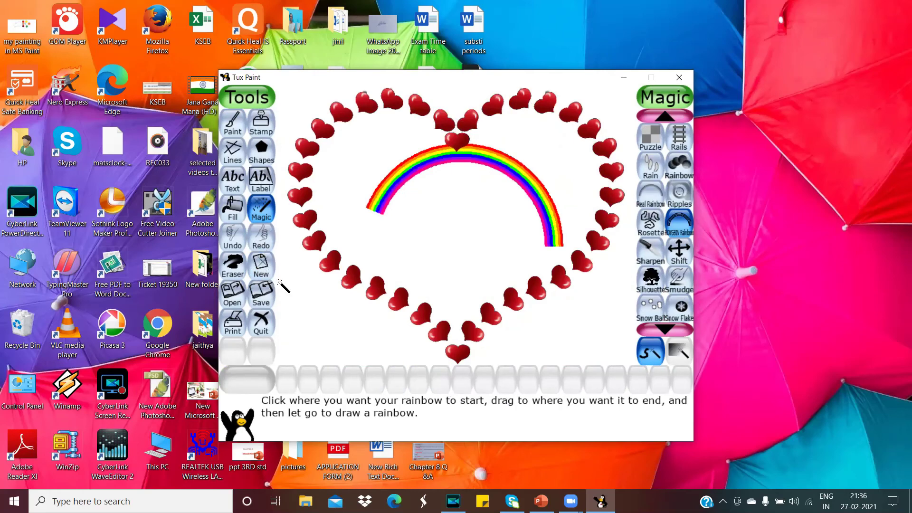
{"action": "left_click", "coordinate": [259, 298]}
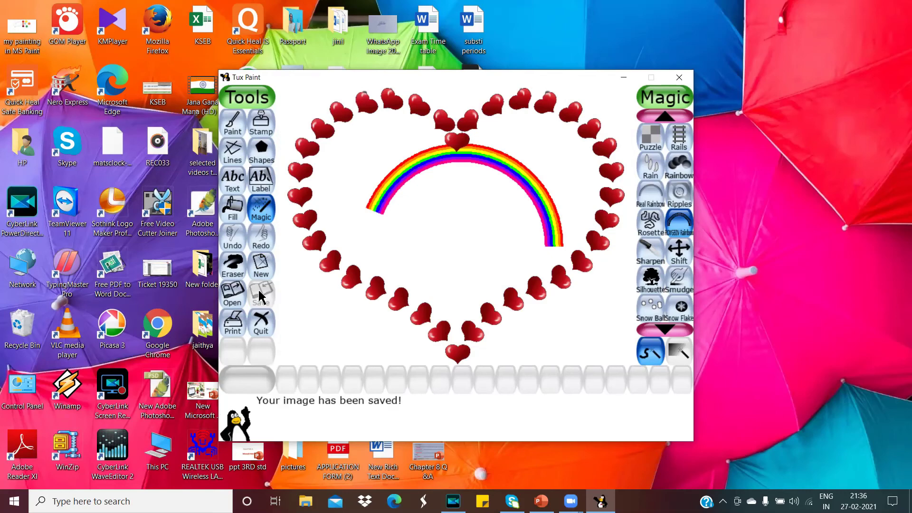
{"action": "left_click", "coordinate": [233, 298]}
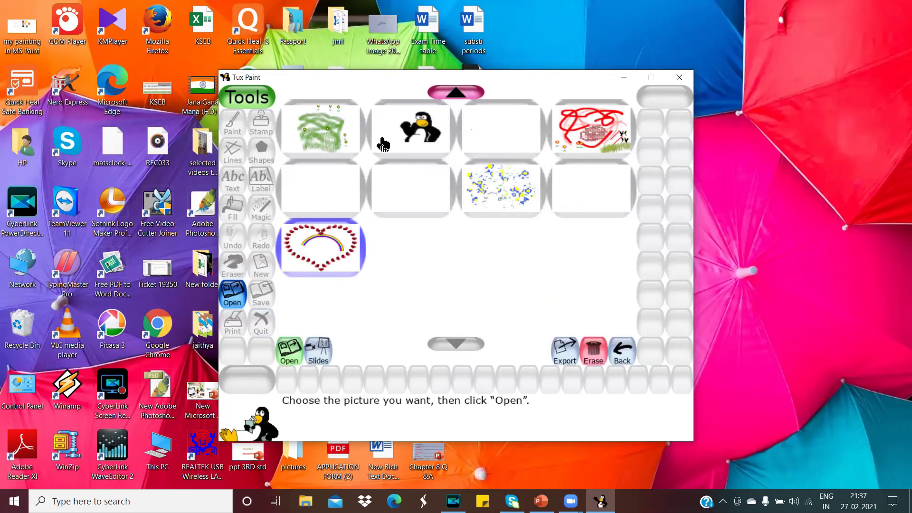
{"action": "left_click", "coordinate": [450, 92]}
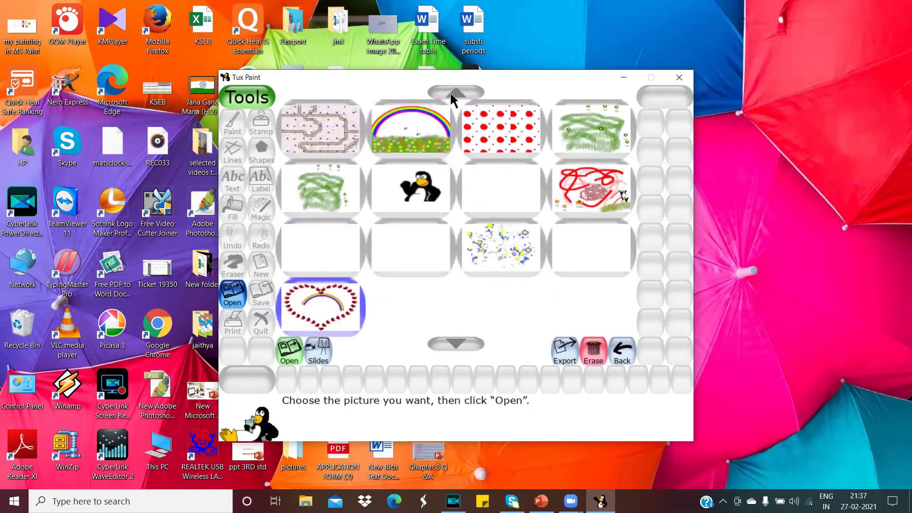
{"action": "left_click", "coordinate": [416, 128]}
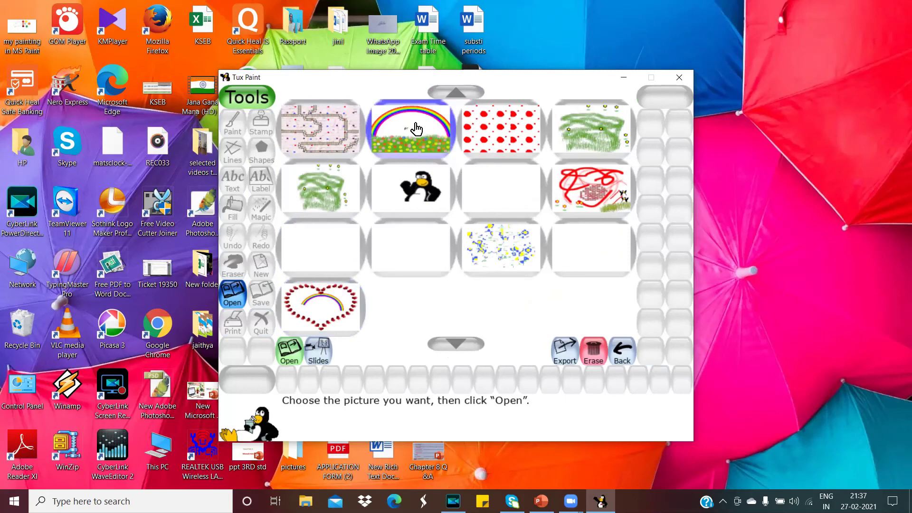
{"action": "left_click", "coordinate": [288, 352]}
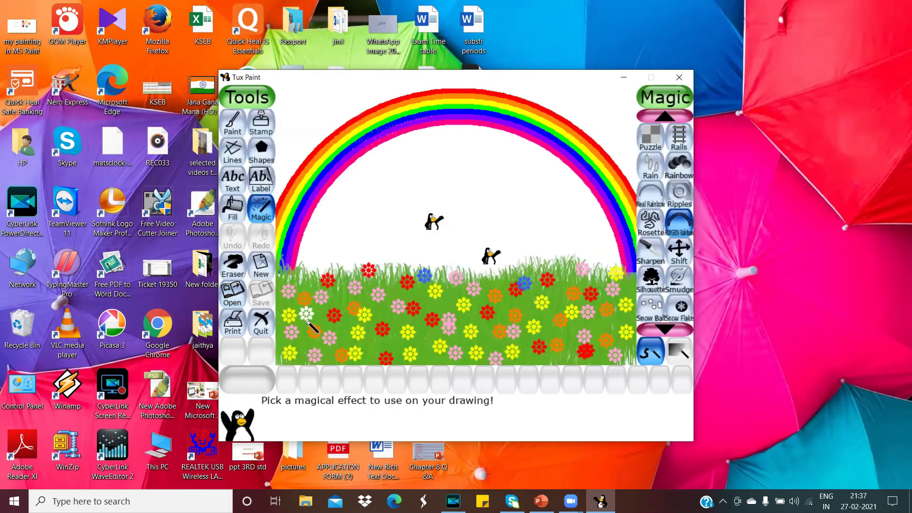
{"action": "left_click", "coordinate": [234, 298]}
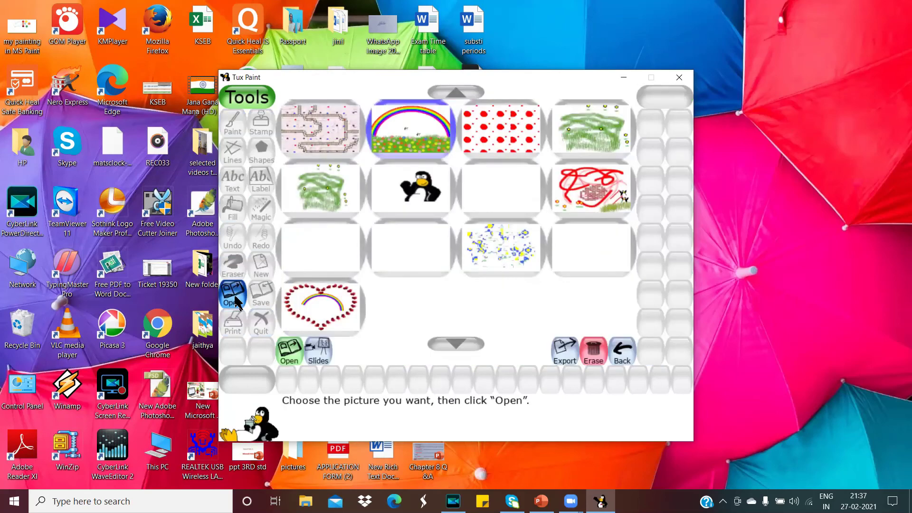
{"action": "left_click", "coordinate": [325, 312]}
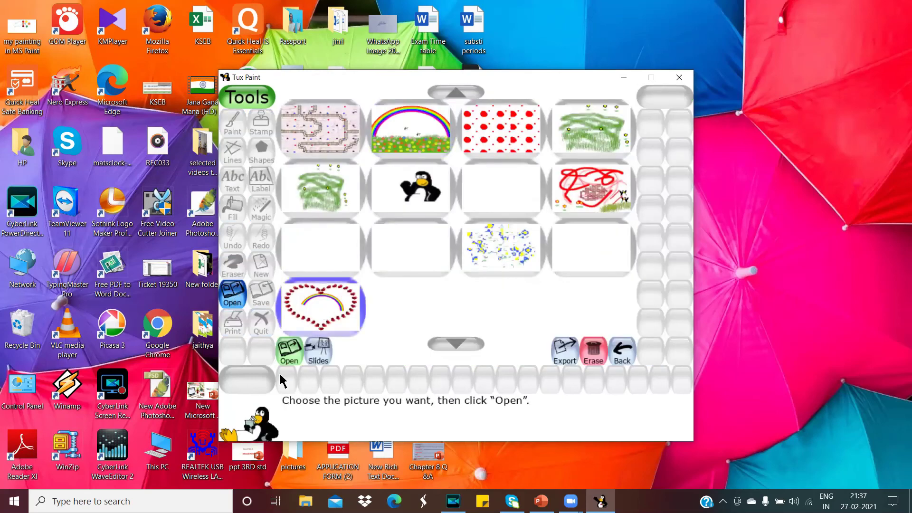
{"action": "left_click", "coordinate": [288, 353]}
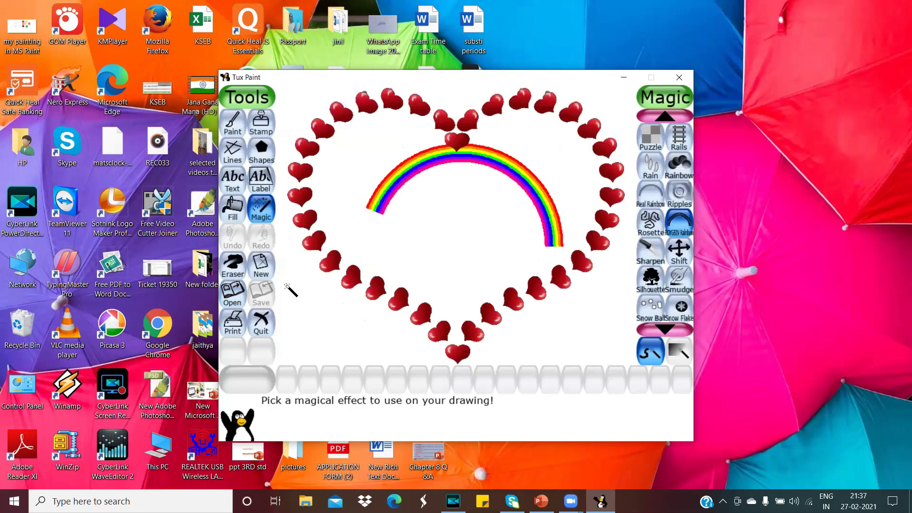
Erase the scattered-flowers thumbnail from the saved pictures, then open the heart-and-rainbow drawing
{"action": "left_click", "coordinate": [232, 299]}
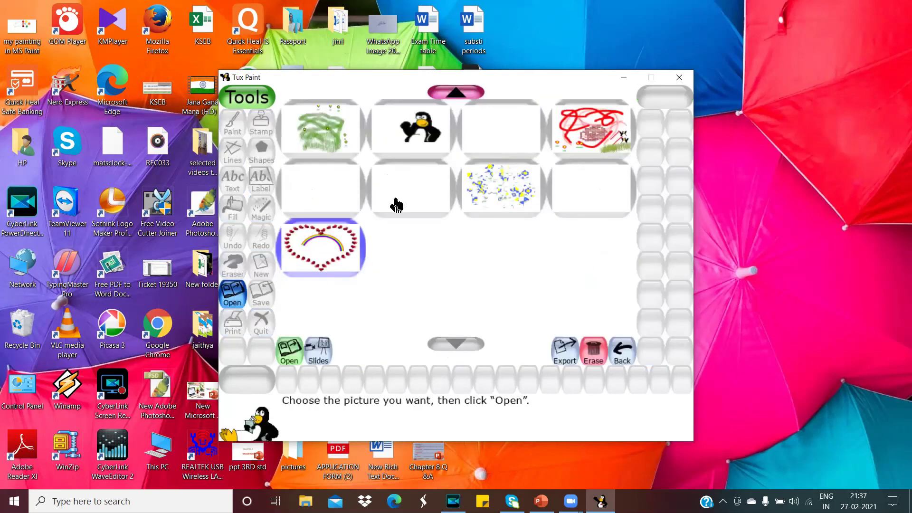
{"action": "left_click", "coordinate": [425, 148]}
{"action": "left_click", "coordinate": [485, 187]}
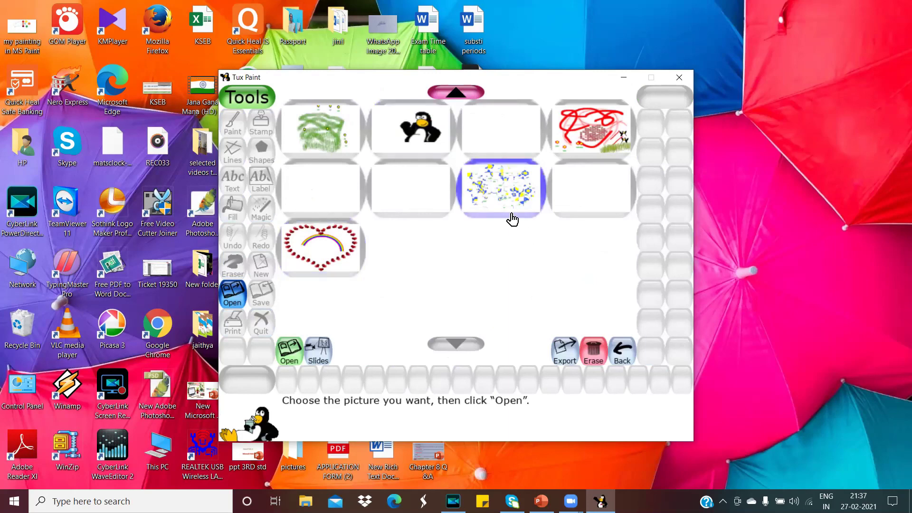
{"action": "left_click", "coordinate": [595, 356]}
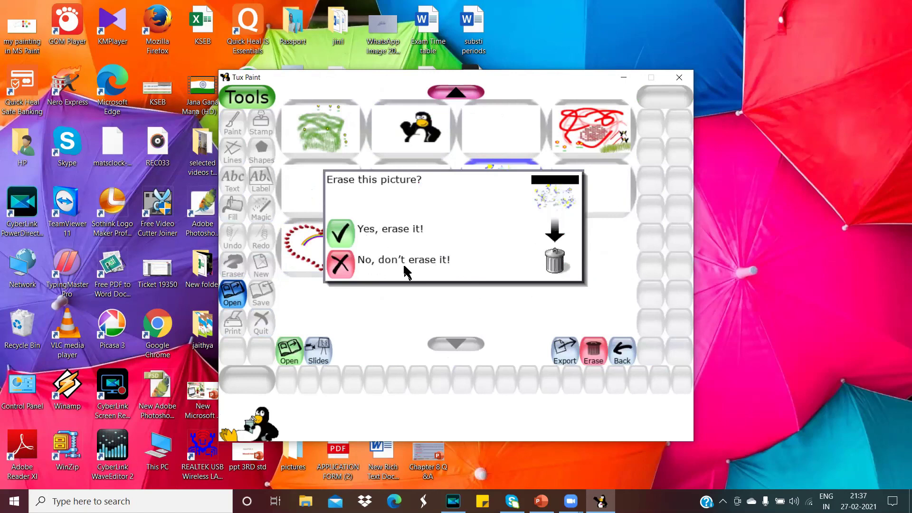
{"action": "left_click", "coordinate": [345, 234]}
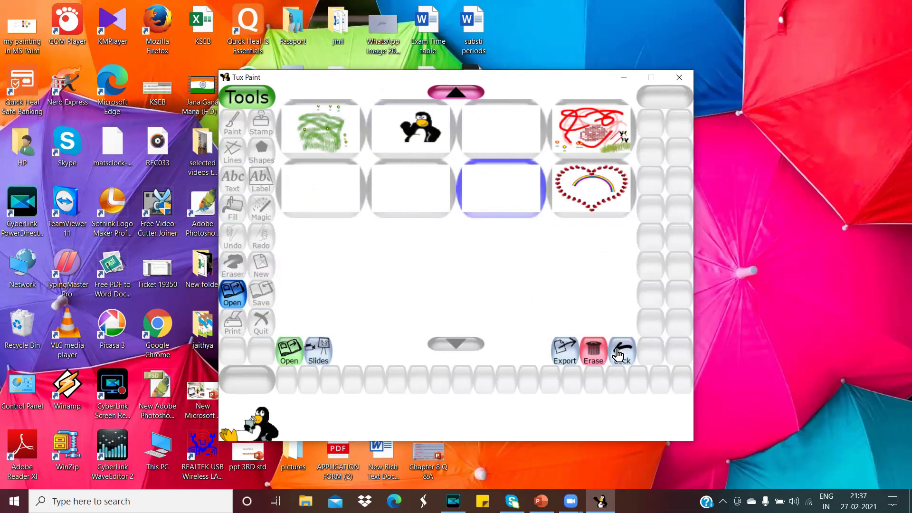
{"action": "left_click", "coordinate": [593, 204]}
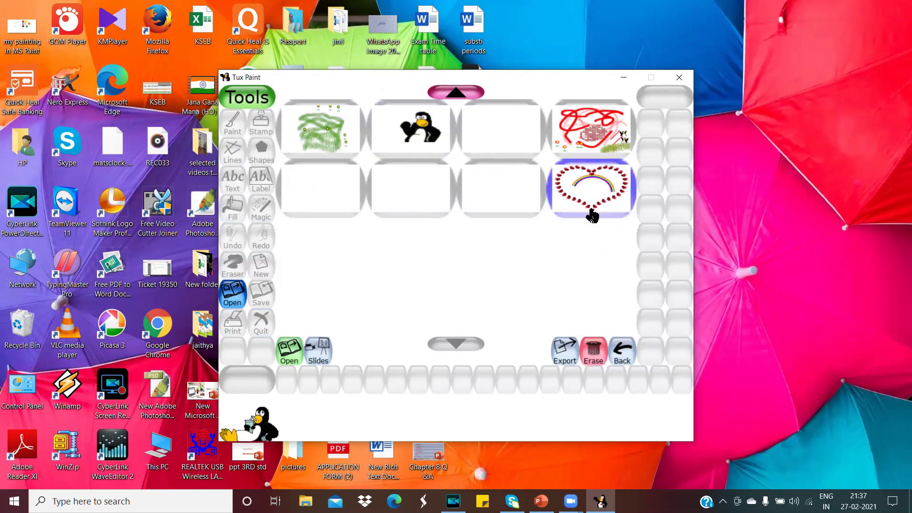
{"action": "left_click", "coordinate": [289, 354]}
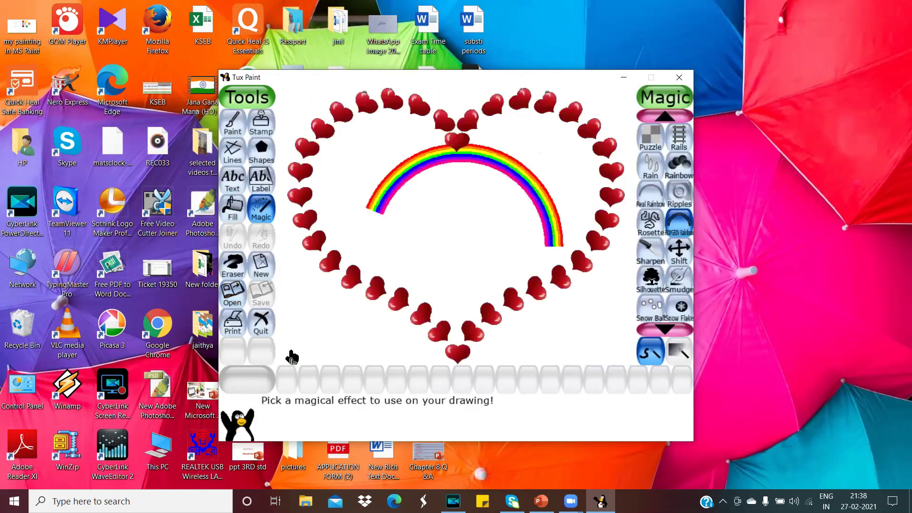